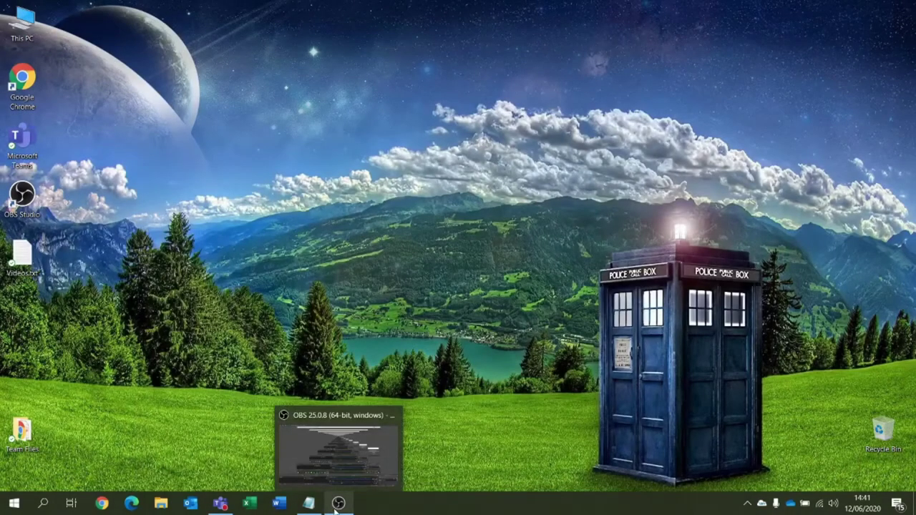
Step: Open Chrome and go to stream.microsoft.com
click(102, 503)
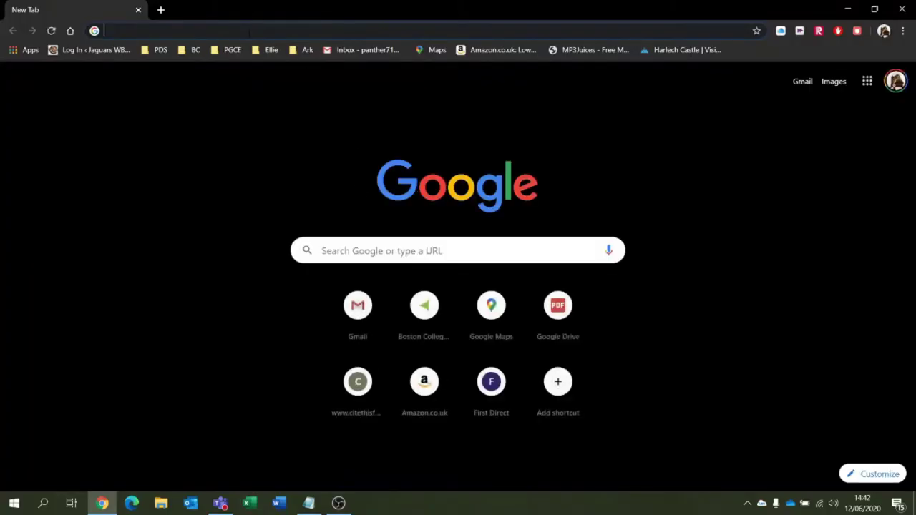
click(248, 31)
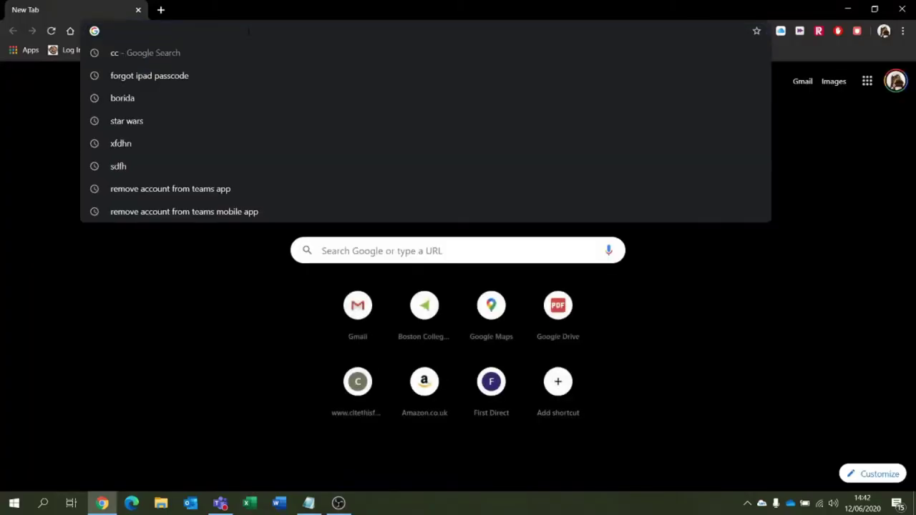
text(m)
key(BackSpace)
text(str)
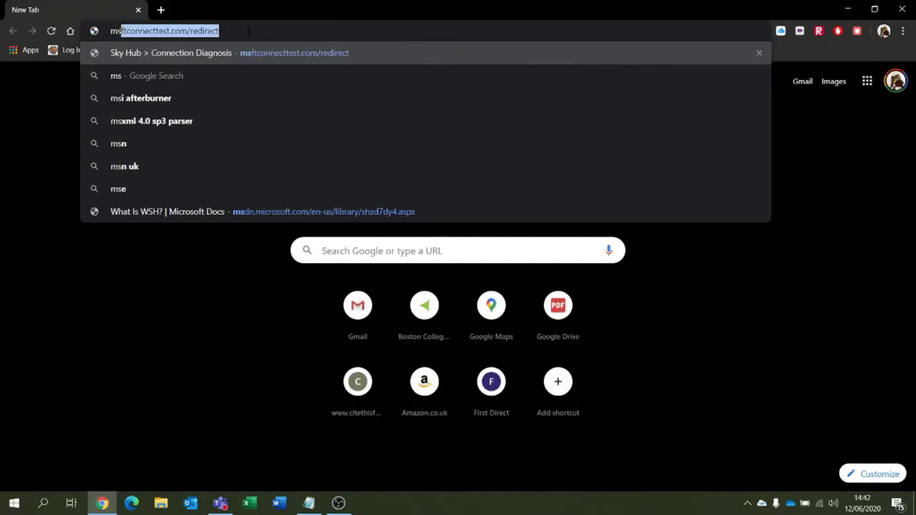
key(BackSpace)
key(BackSpace)
key(BackSpace)
key(BackSpace)
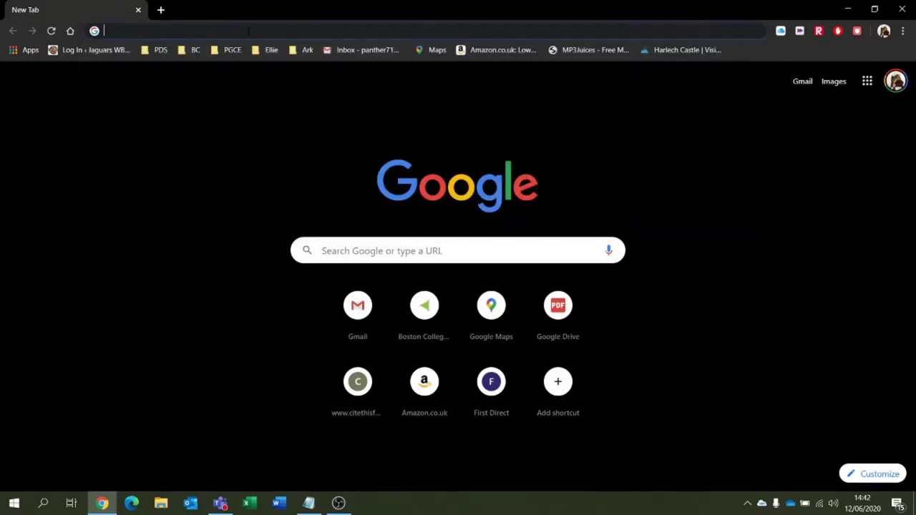
text(strea)
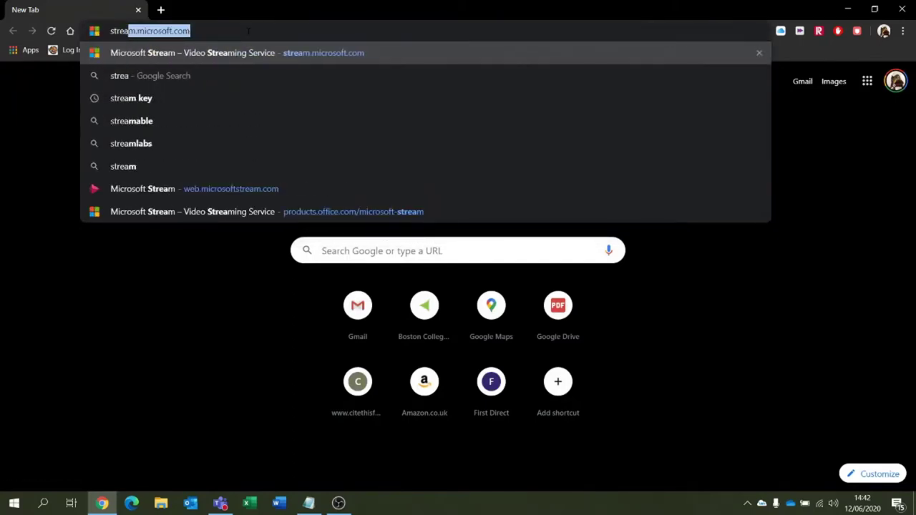
key(Return)
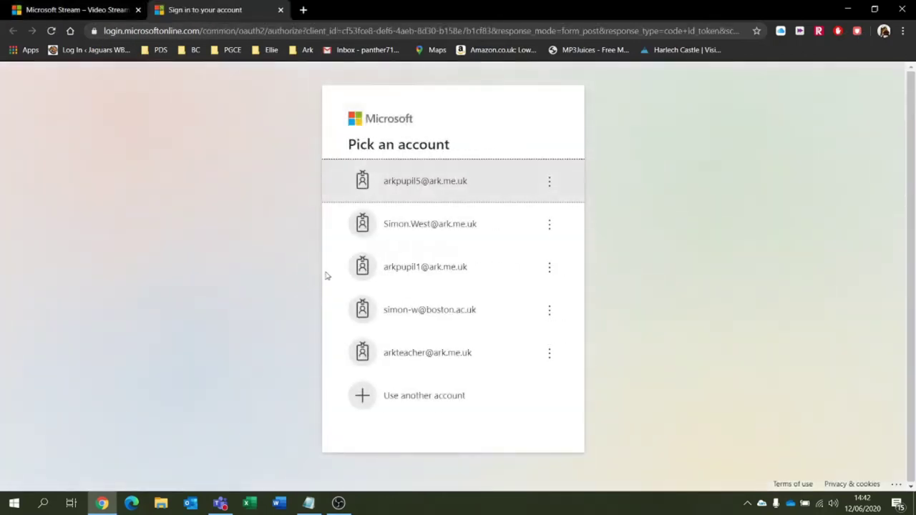
Step: Sign in to Stream with the teacher account, then switch to the Microsoft Teams list of teams
click(423, 226)
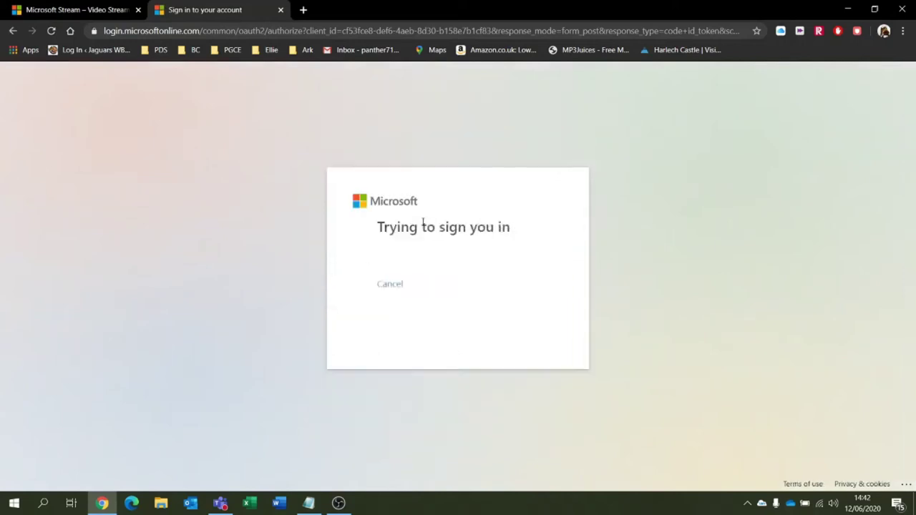
click(548, 313)
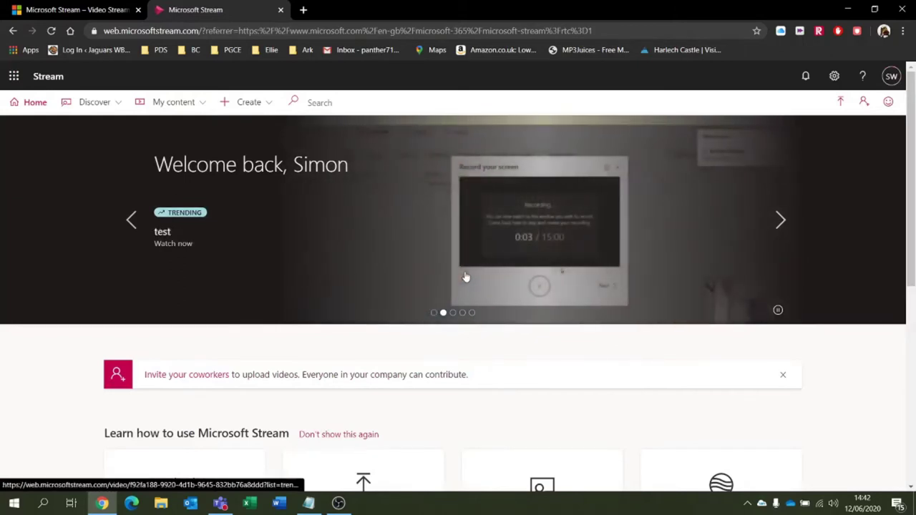
scroll(568, 322, down, 3)
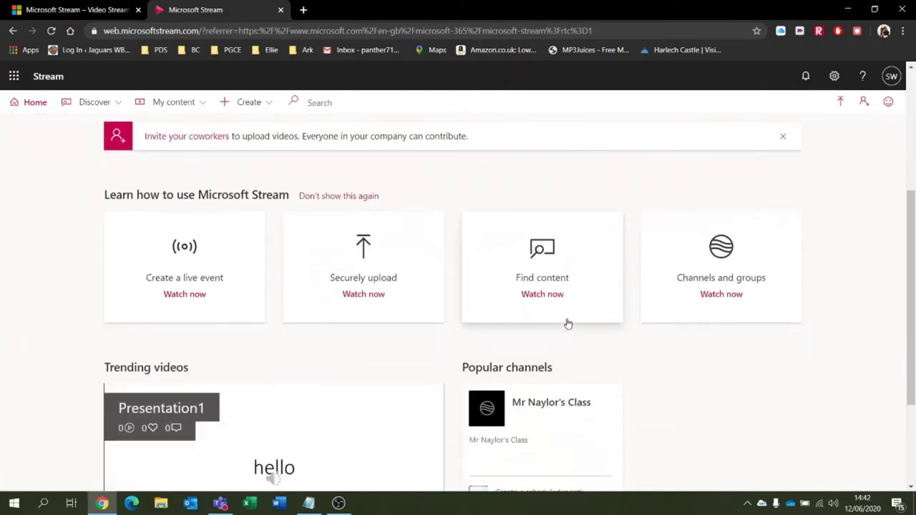
click(222, 504)
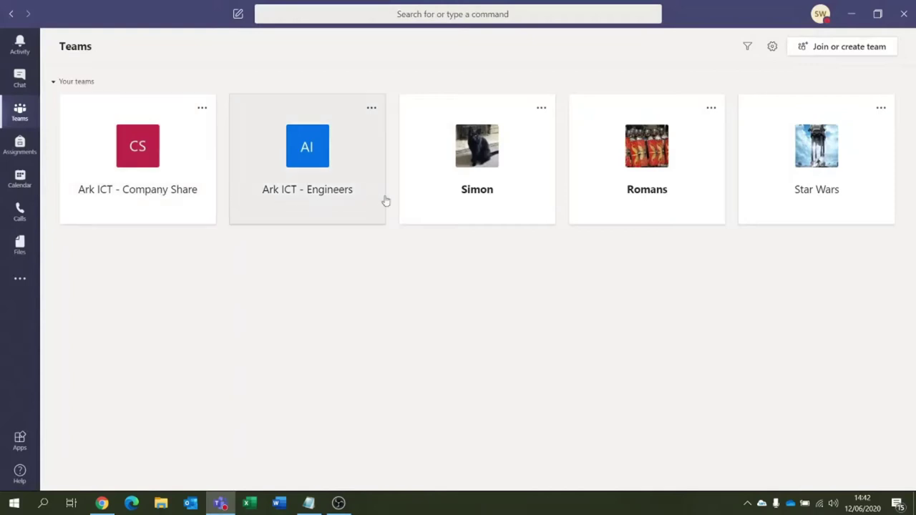
Step: In the Star Wars General channel, open Stream's link-insert box, then minimise Teams
click(812, 175)
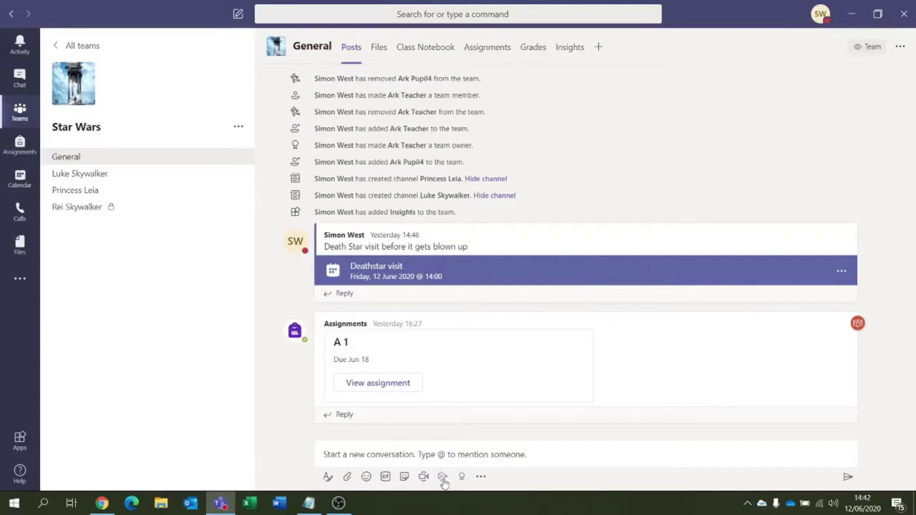
click(443, 477)
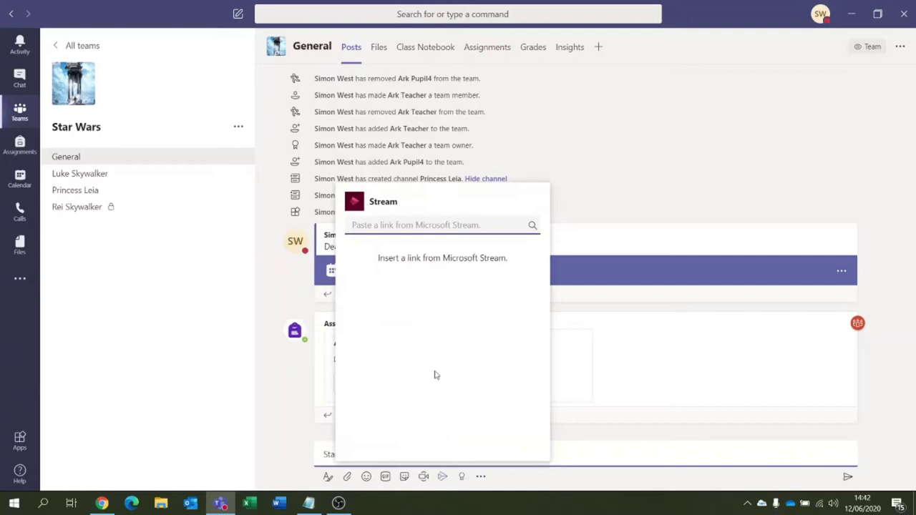
click(402, 225)
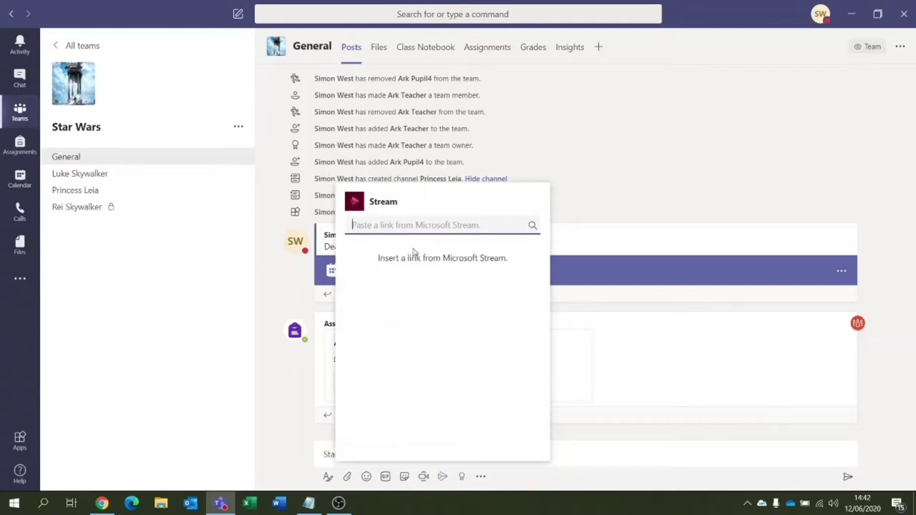
click(851, 14)
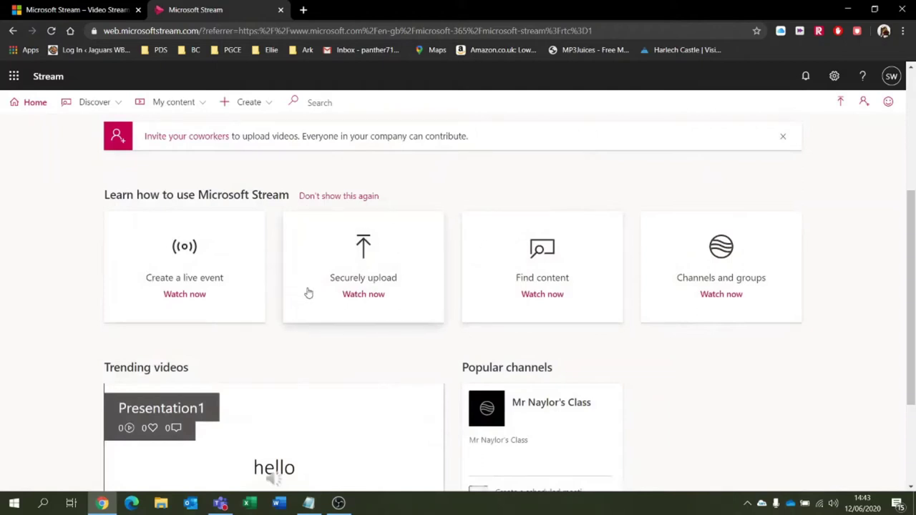
Step: Scroll the Stream home page and open the Create menu
scroll(308, 293, down, 2)
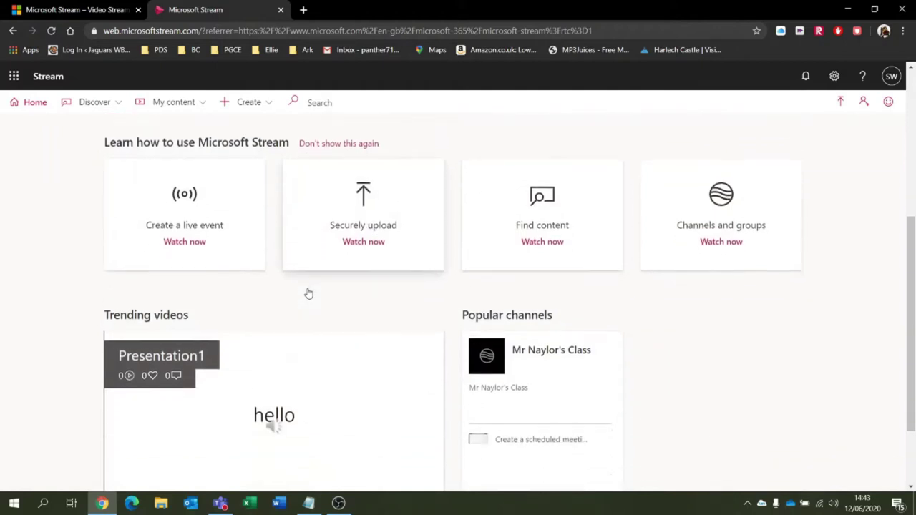
scroll(308, 294, up, 1)
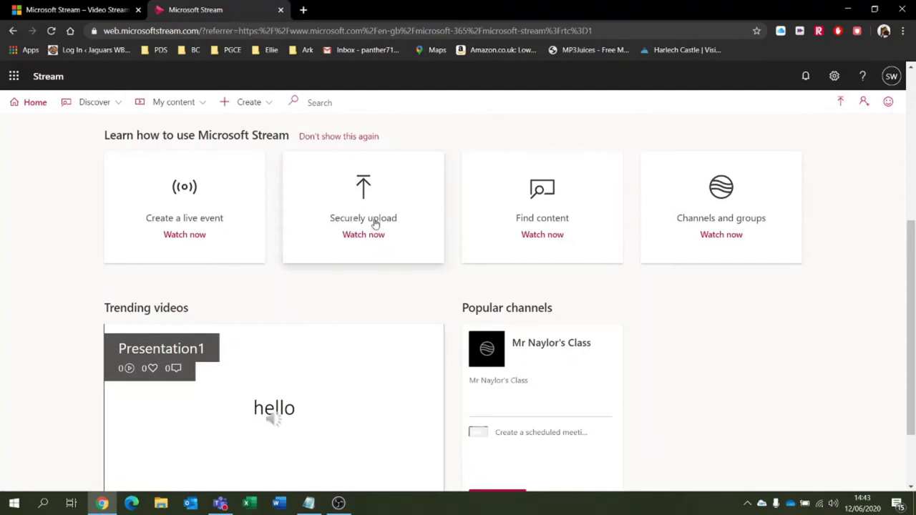
click(264, 106)
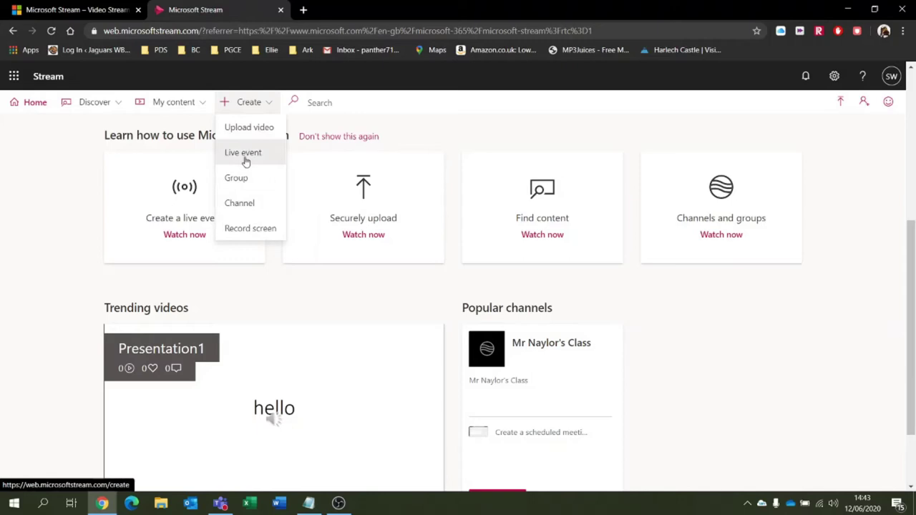
Step: Launch Record screen, check the camera and microphone choices, and dismiss the terms-of-use notice
click(257, 231)
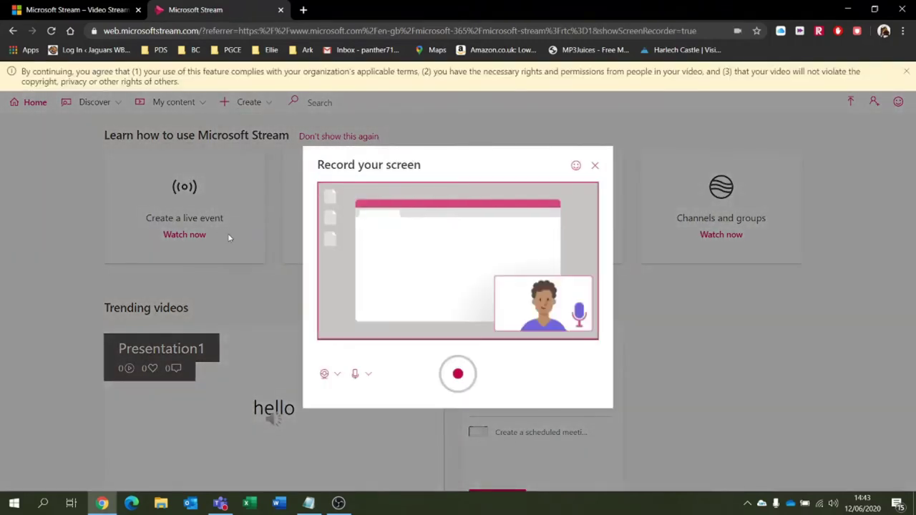
click(333, 382)
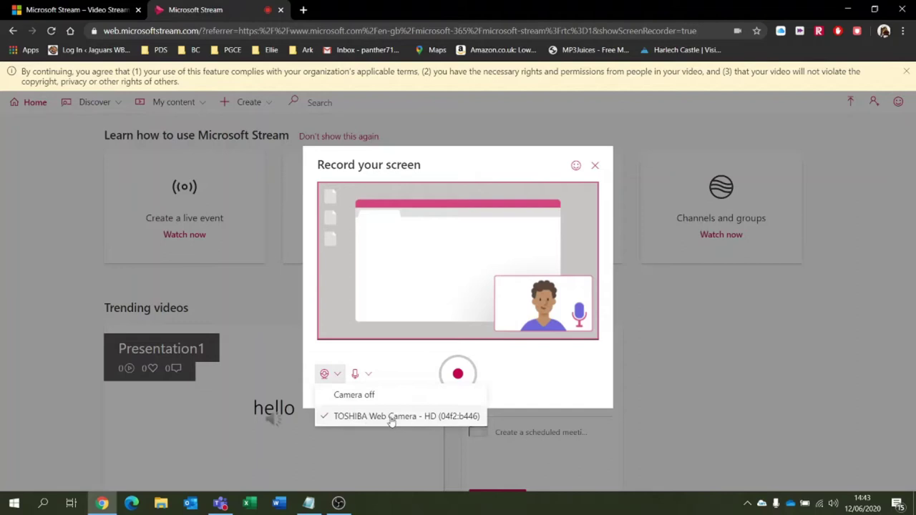
click(354, 374)
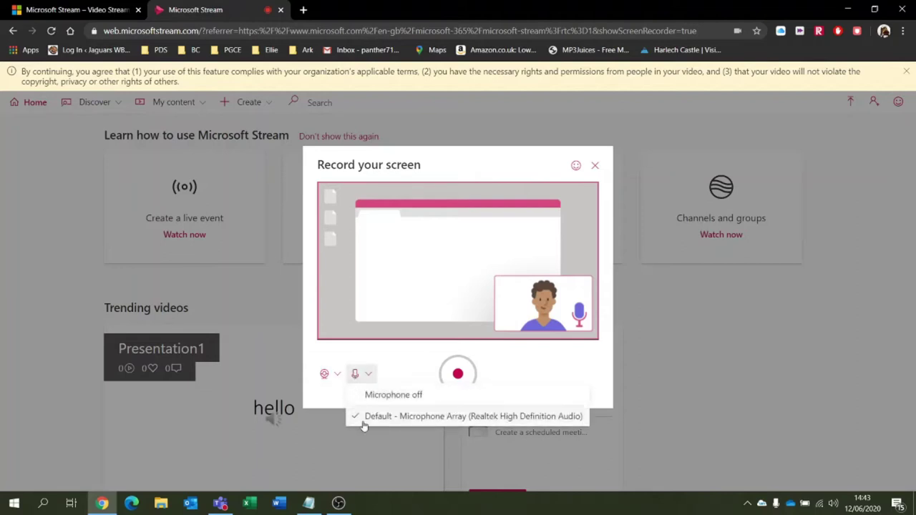
click(419, 358)
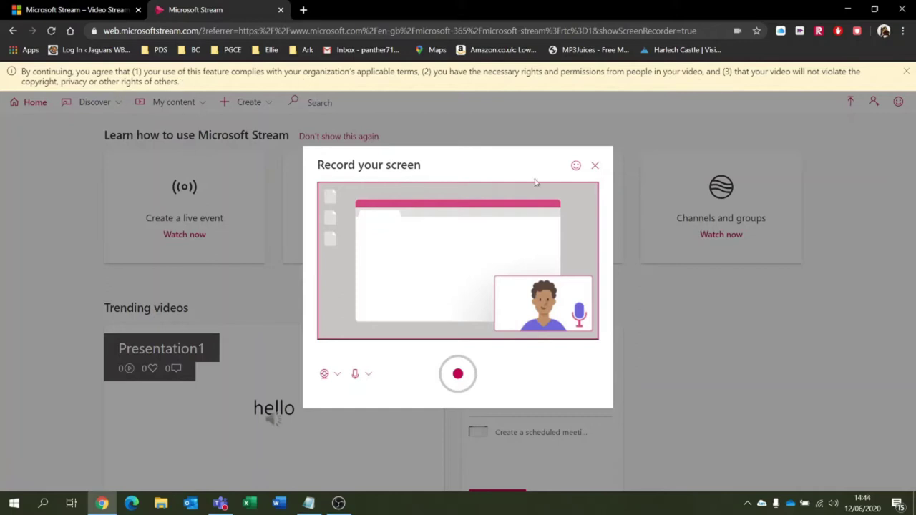
click(905, 71)
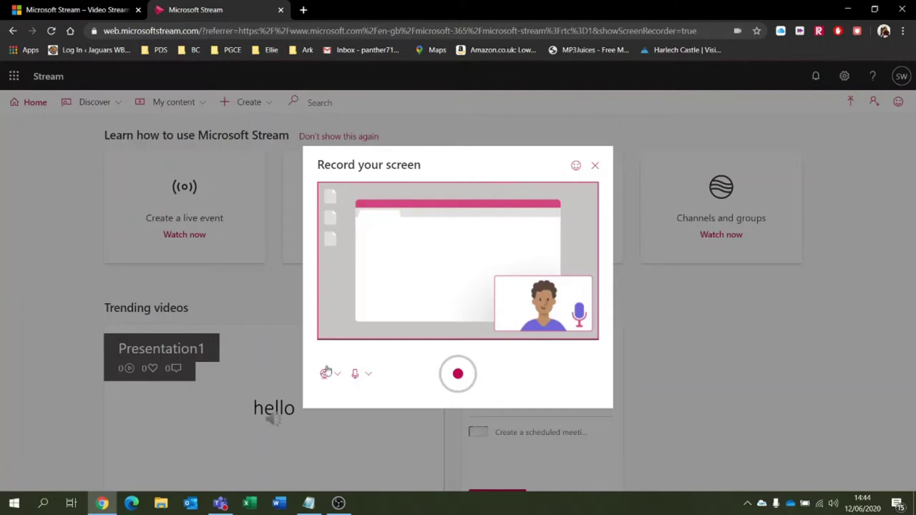
Step: Start recording and share Your Entire Screen after reviewing the window and tab options
click(457, 375)
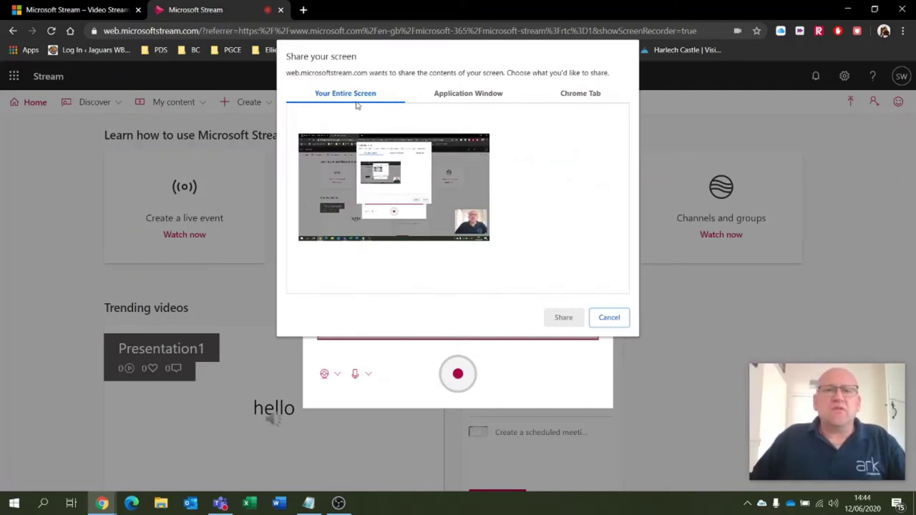
click(469, 96)
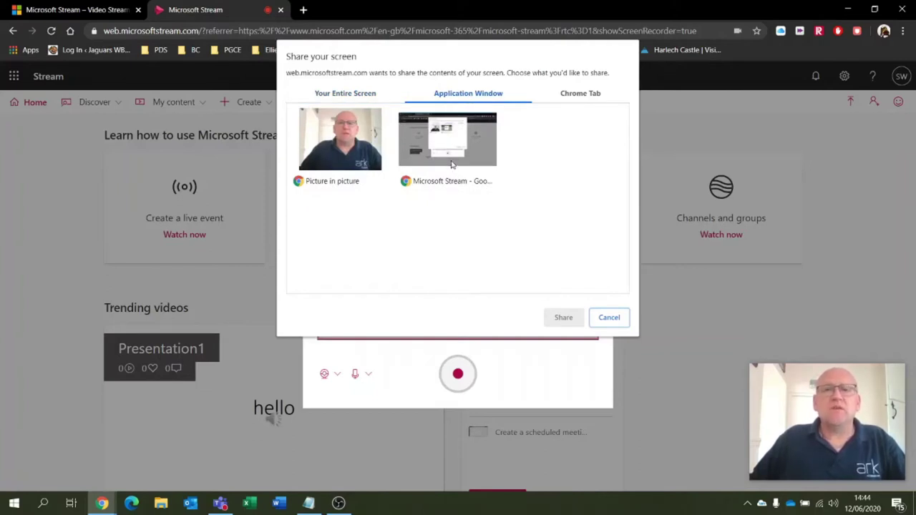
click(577, 95)
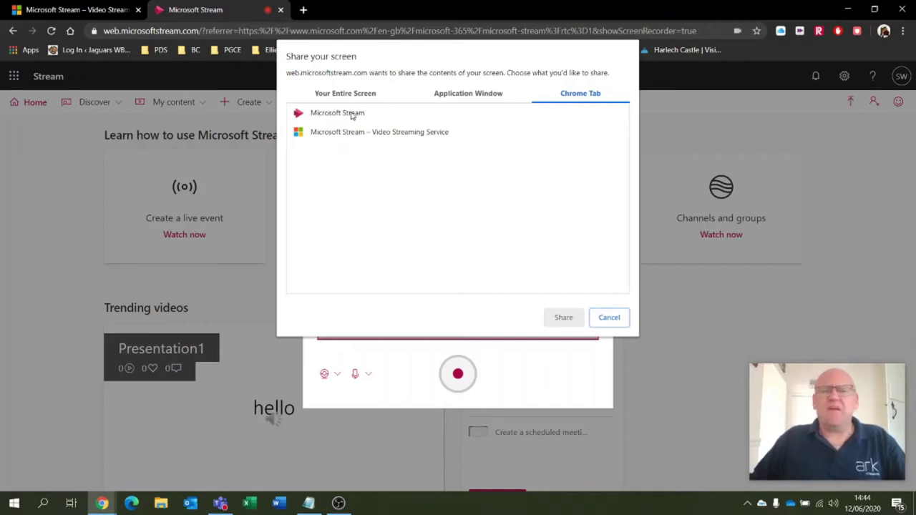
click(336, 93)
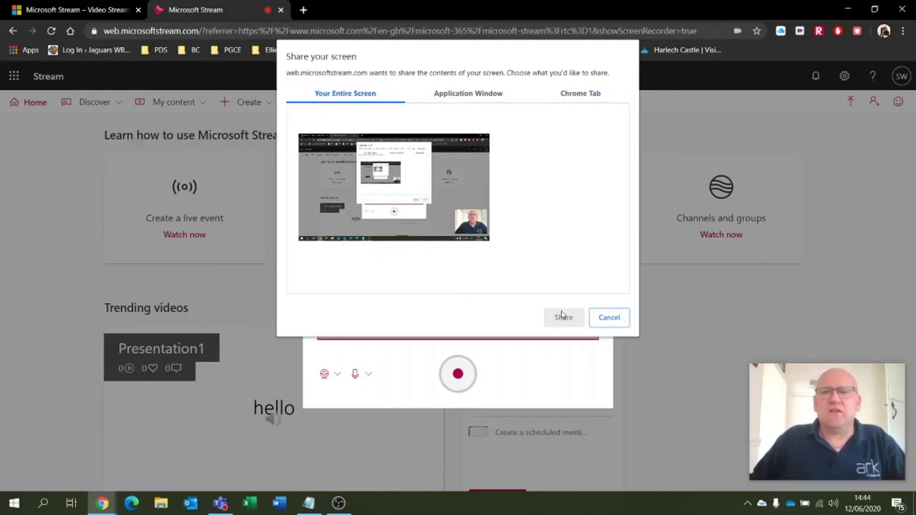
click(450, 210)
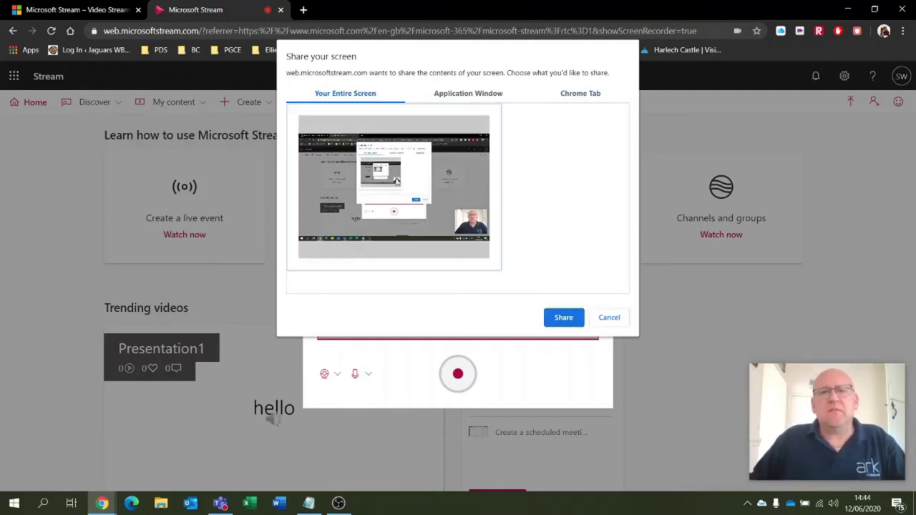
click(564, 317)
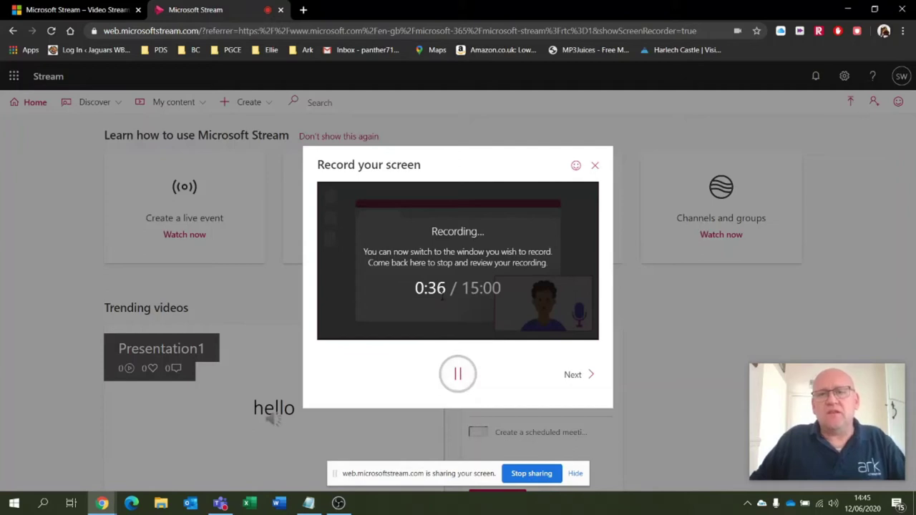
Step: Pause the screen recording at 0:38, then resume it to reach about 0:45
click(458, 376)
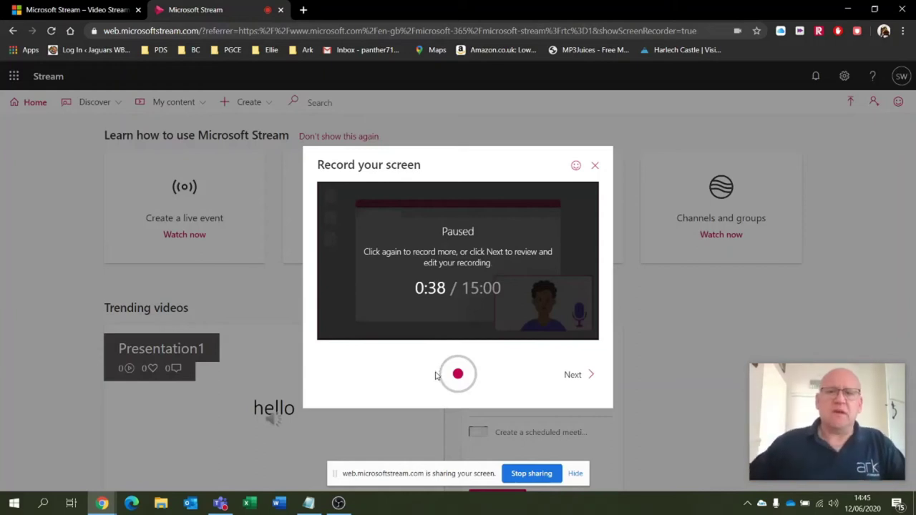
click(449, 378)
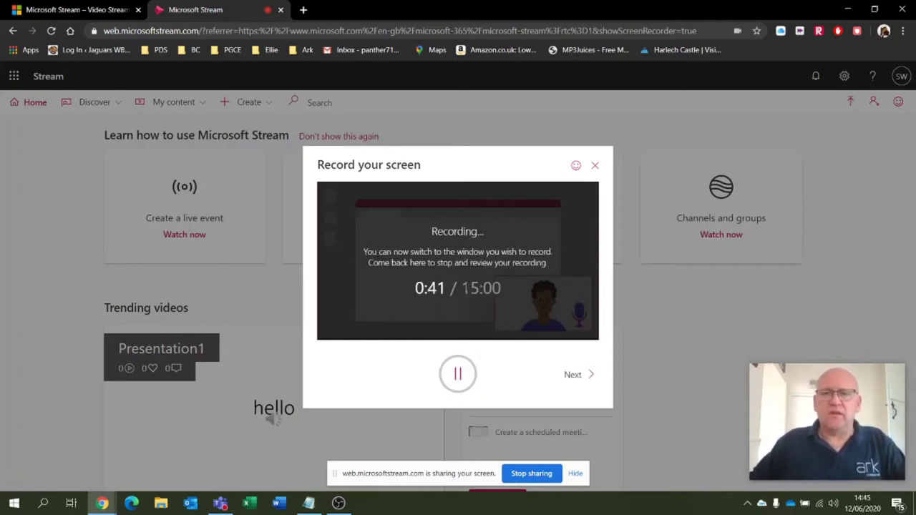
Step: Finish the 0:46 recording, preview its first seconds, and upload it to Stream
click(573, 376)
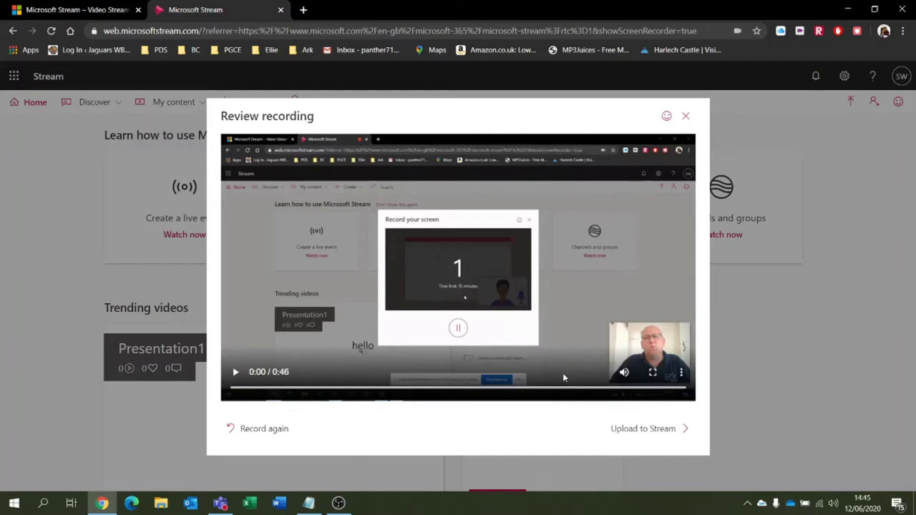
click(235, 374)
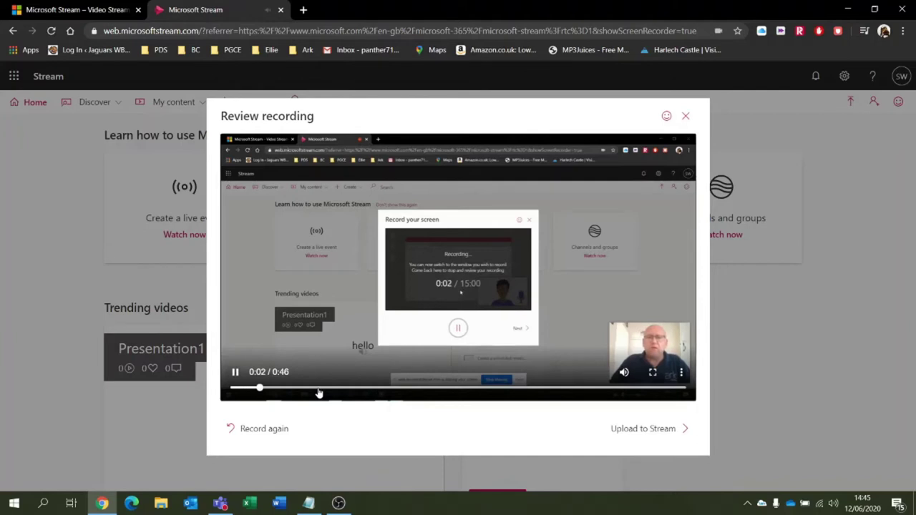
click(235, 372)
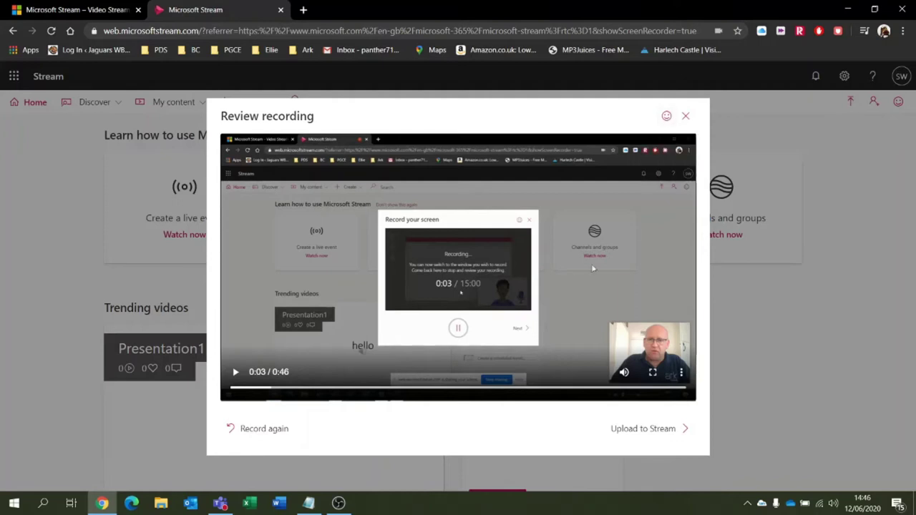
click(641, 430)
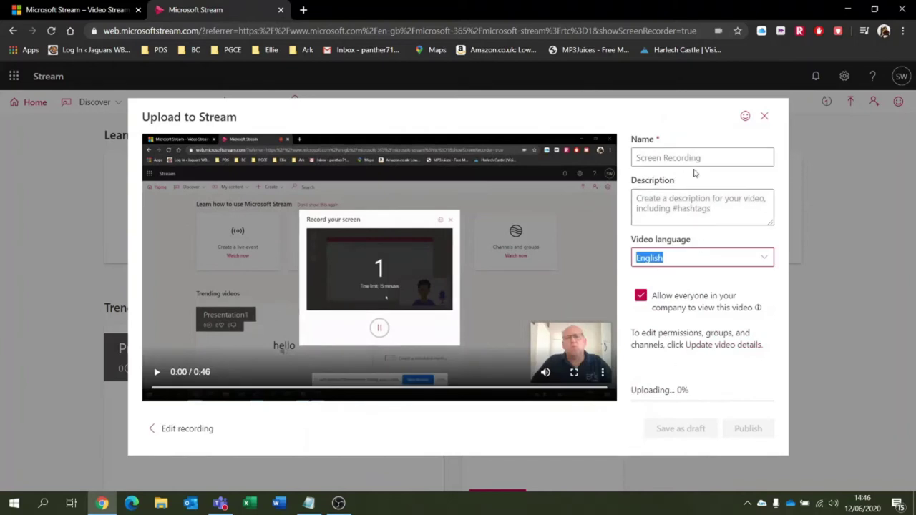
Step: Name the video 'Stream Tutorial' with the description 'A description'
click(710, 157)
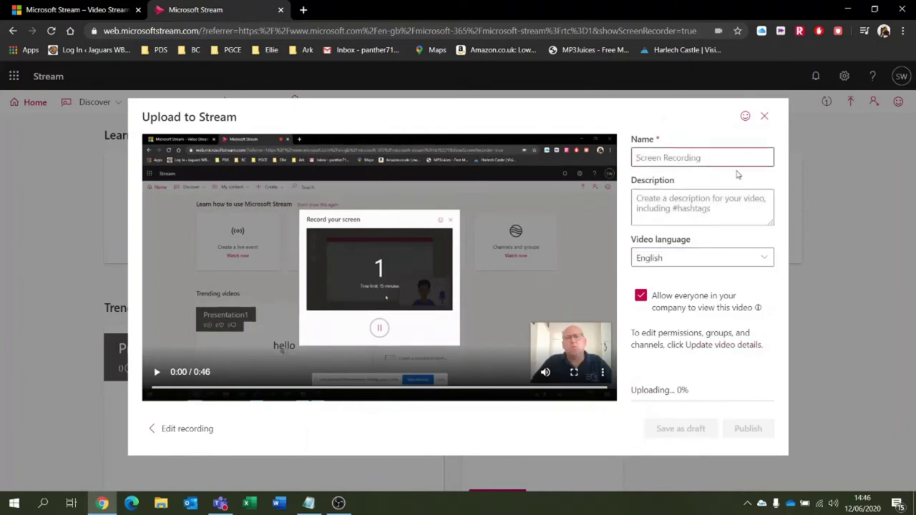
text(Stream Tutor)
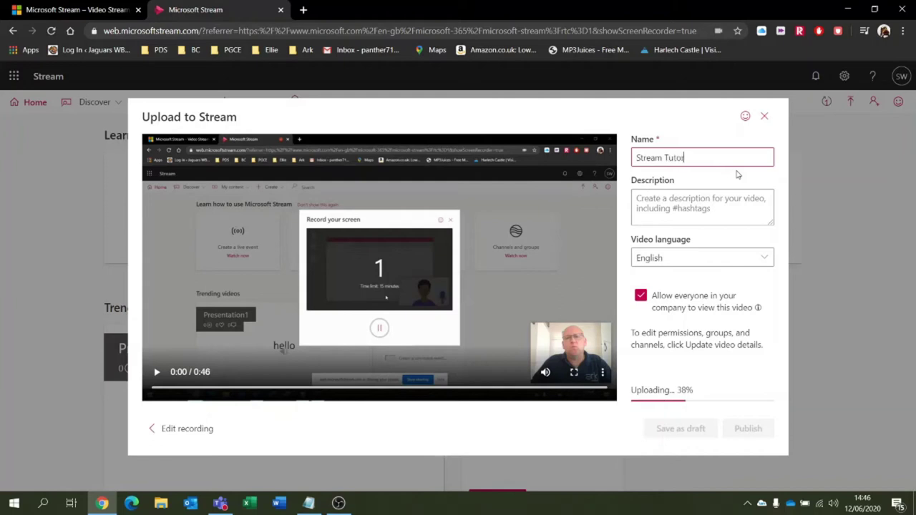
text(ial)
click(723, 210)
text(A)
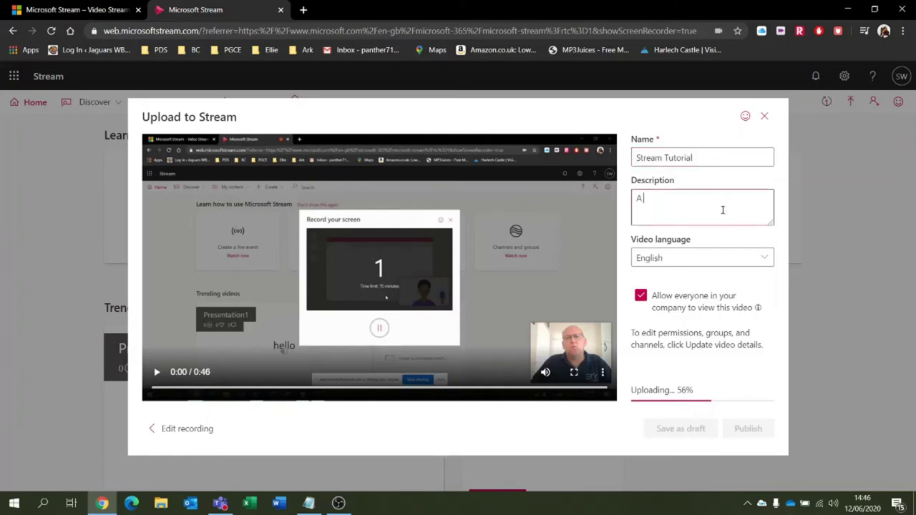
text( description)
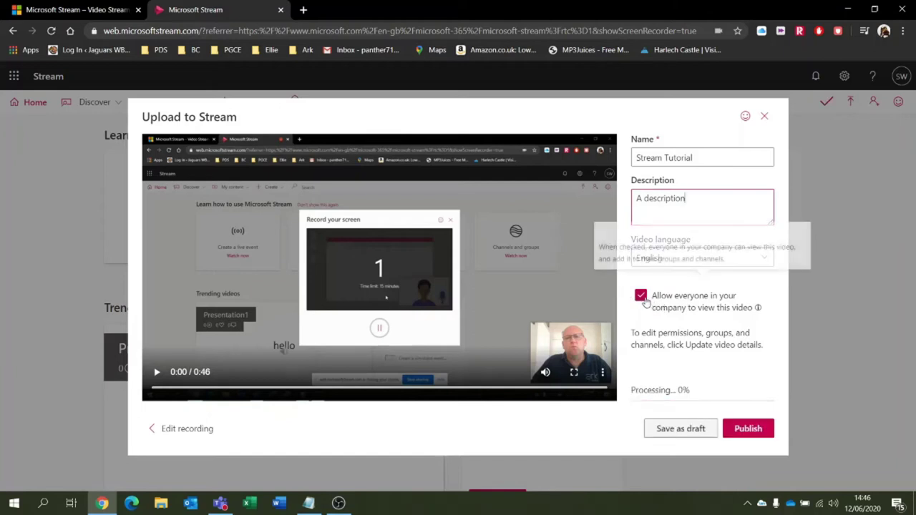
Step: Keep viewing allowed for everyone in the company and publish the video
click(642, 297)
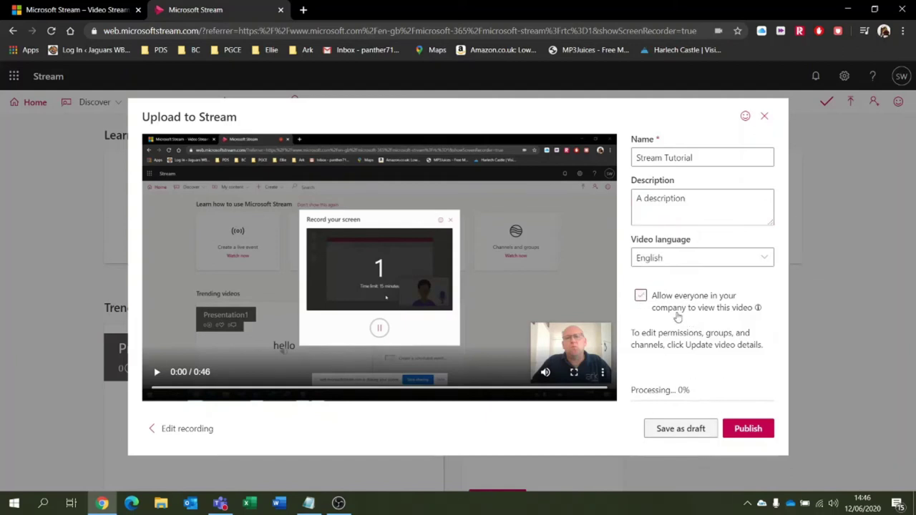
click(641, 297)
click(750, 430)
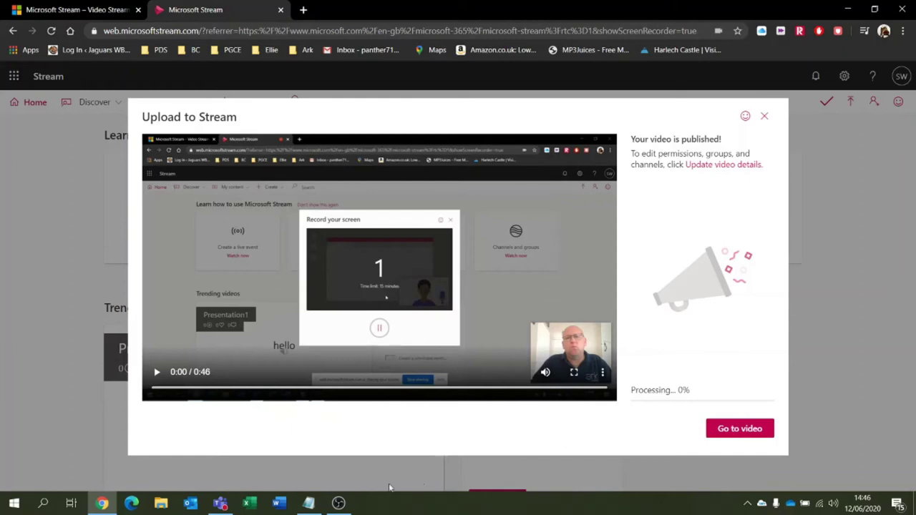
click(220, 503)
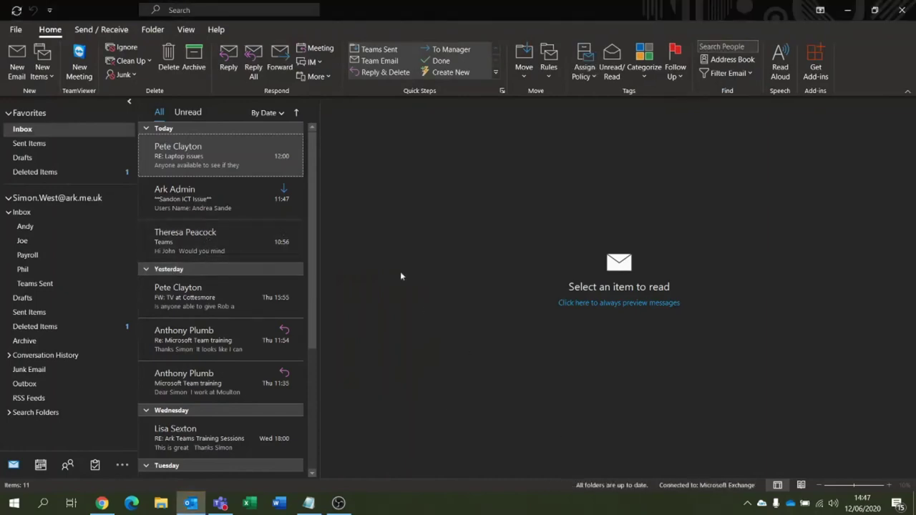
Step: Select the Outlook Inbox, then minimise Outlook to return to the Stream video page
click(46, 208)
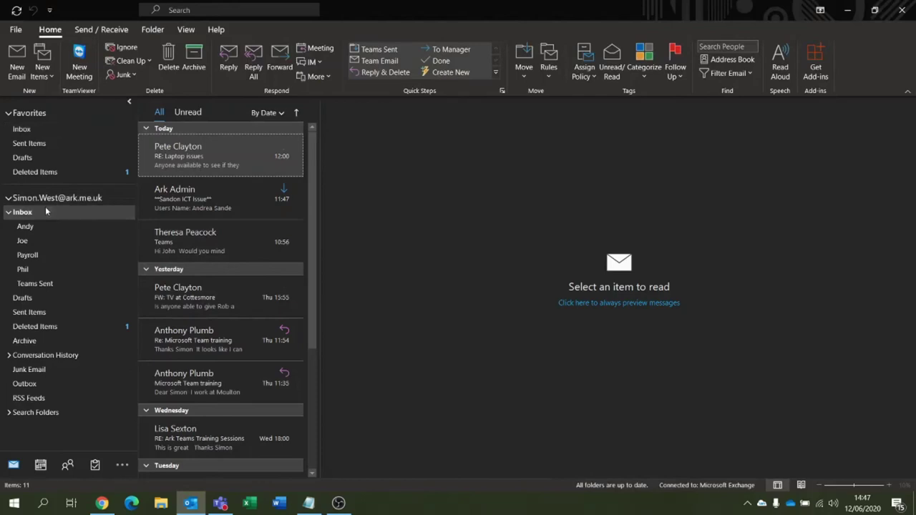
click(851, 10)
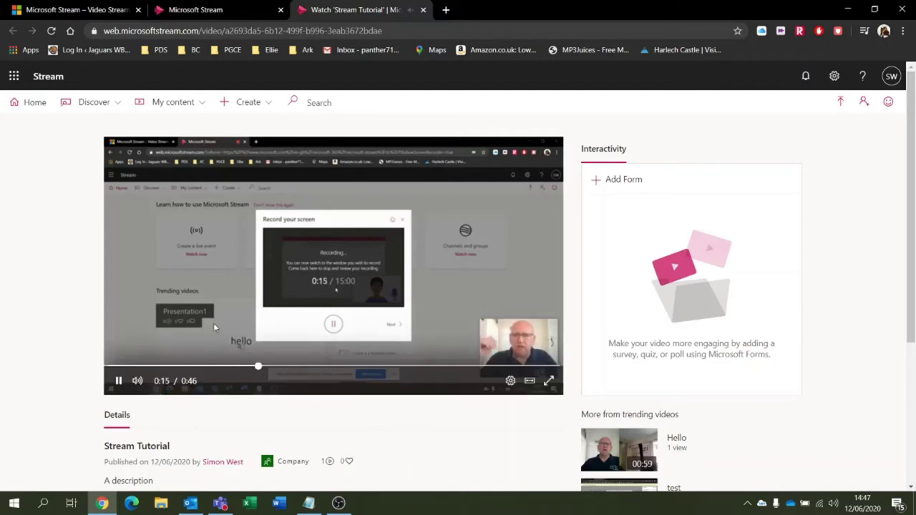
Step: Pause the Stream Tutorial video at 0:19 and copy its direct link from Share
click(118, 381)
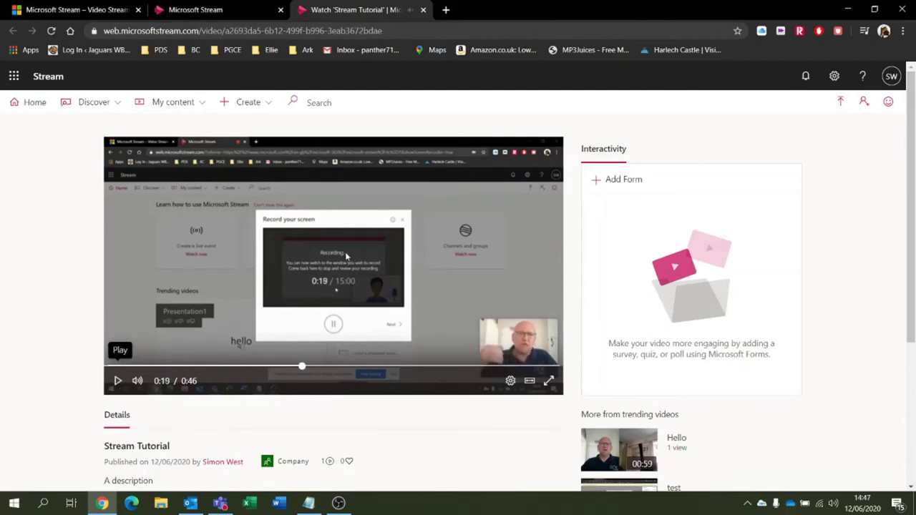
scroll(387, 423, down, 1)
scroll(384, 422, down, 1)
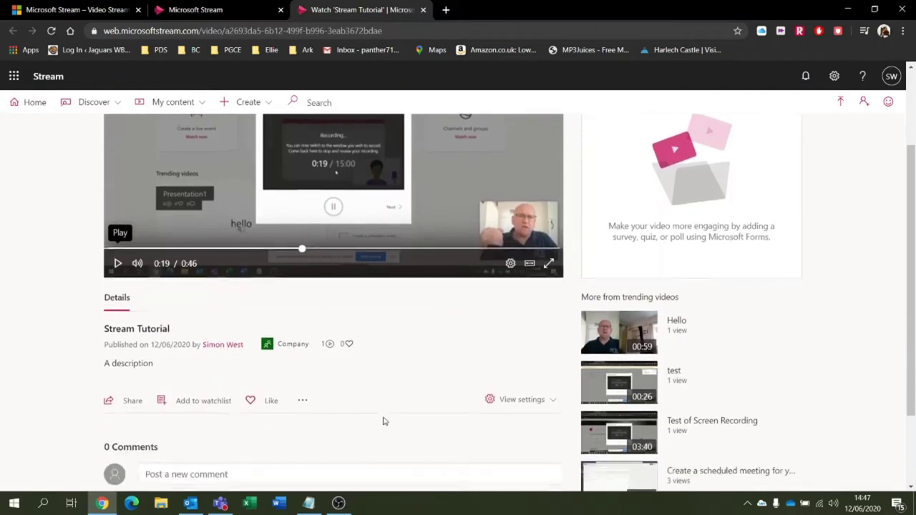
scroll(382, 422, down, 1)
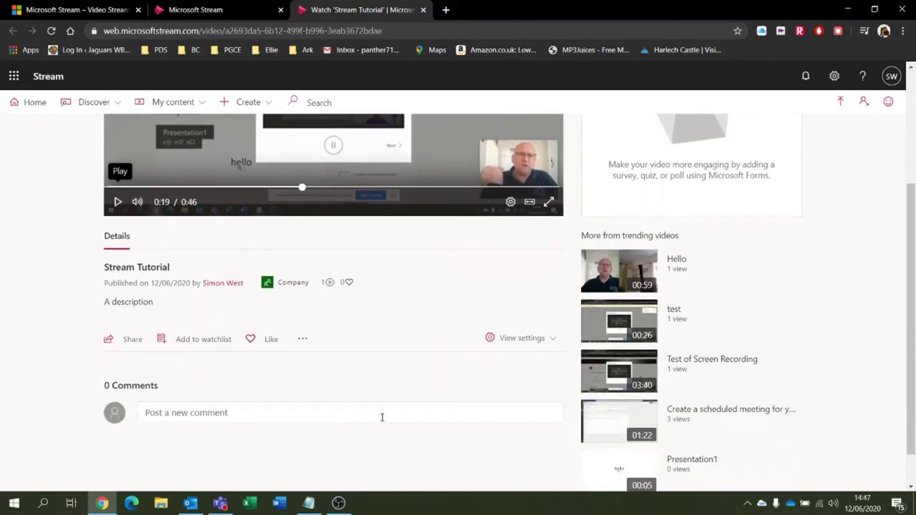
click(129, 342)
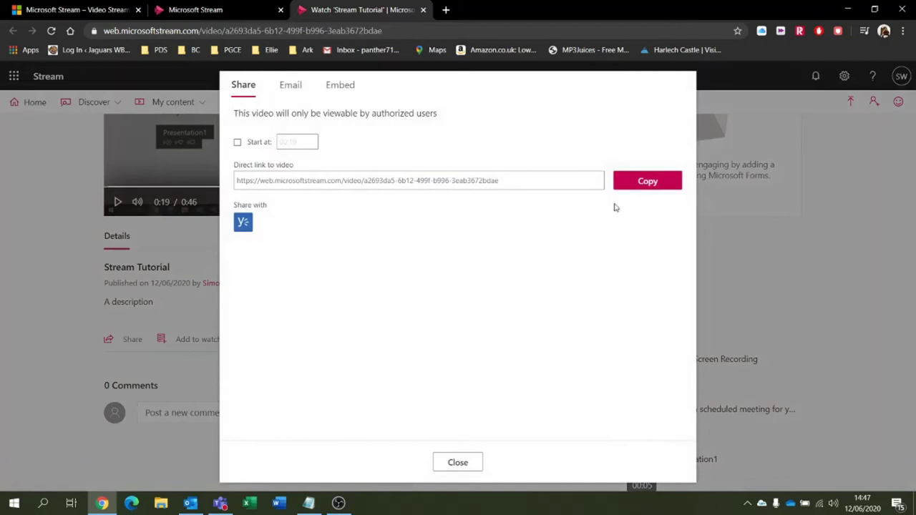
click(647, 183)
Step: Paste the Stream Tutorial link into the Stream messaging extension in the Star Wars General channel
click(220, 504)
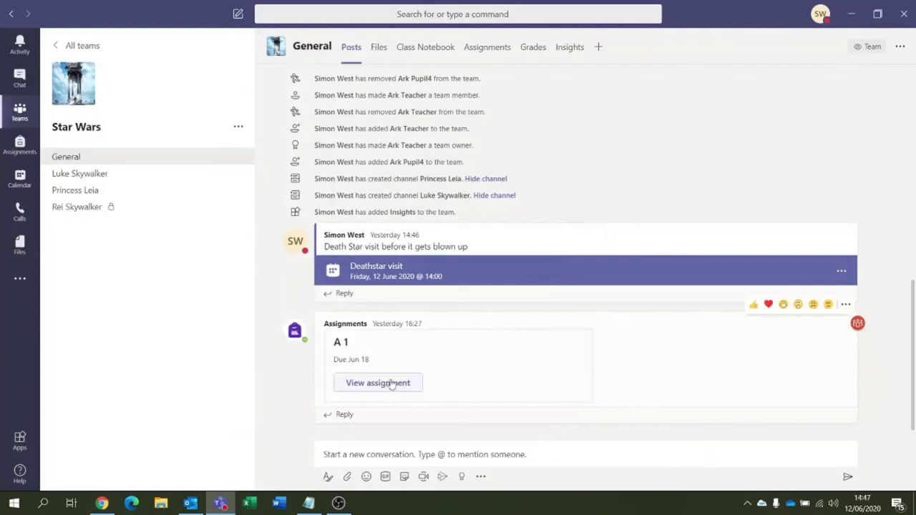
click(443, 476)
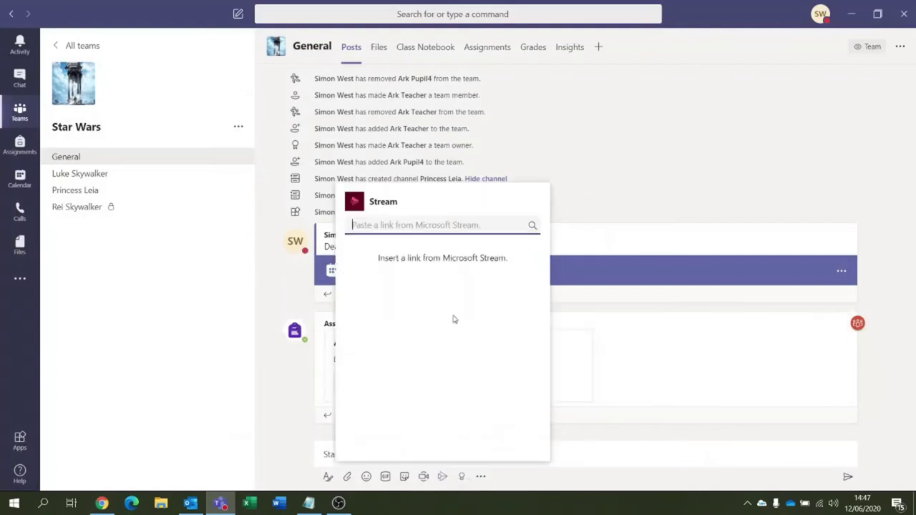
right_click(411, 224)
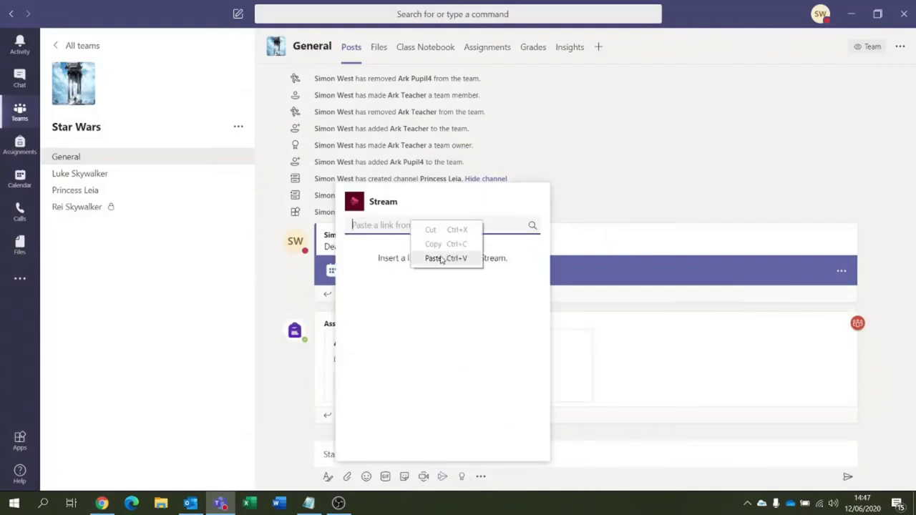
click(433, 256)
click(533, 227)
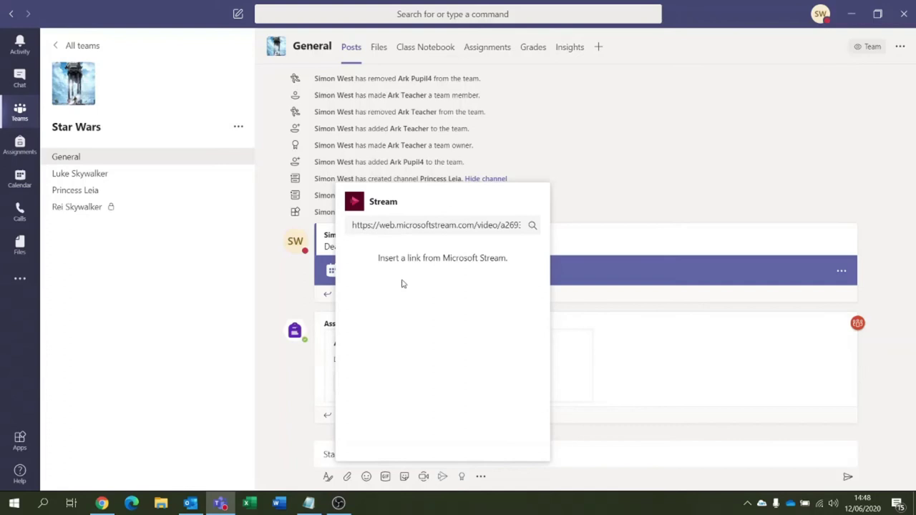
Step: Insert the Microsoft Stream video card, send the post, and open the posted video
click(508, 225)
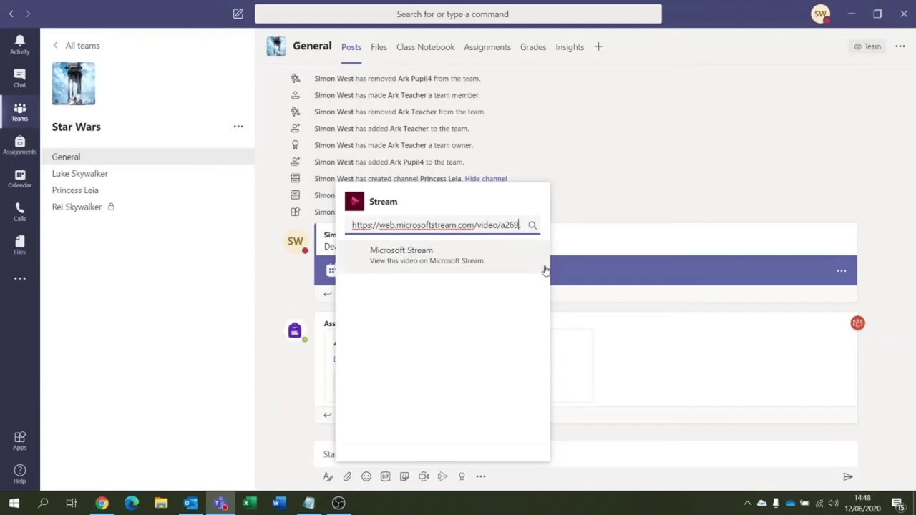
click(397, 261)
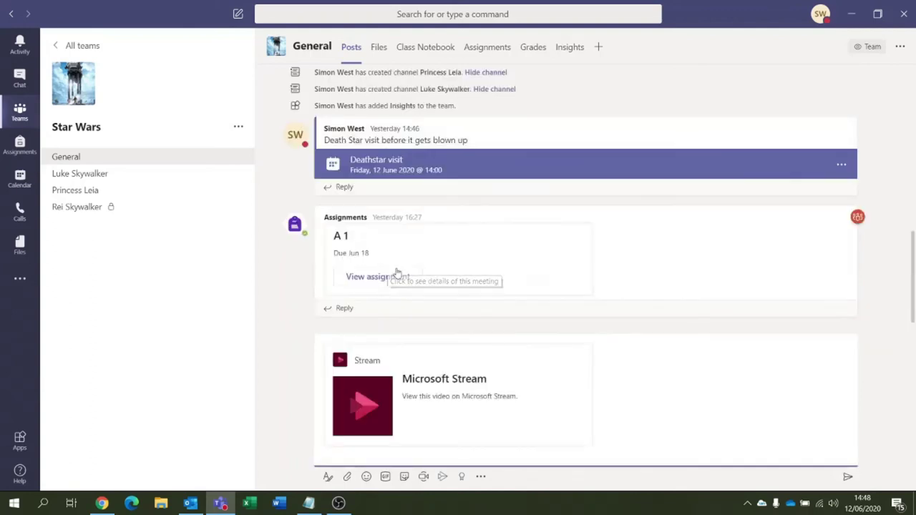
click(848, 477)
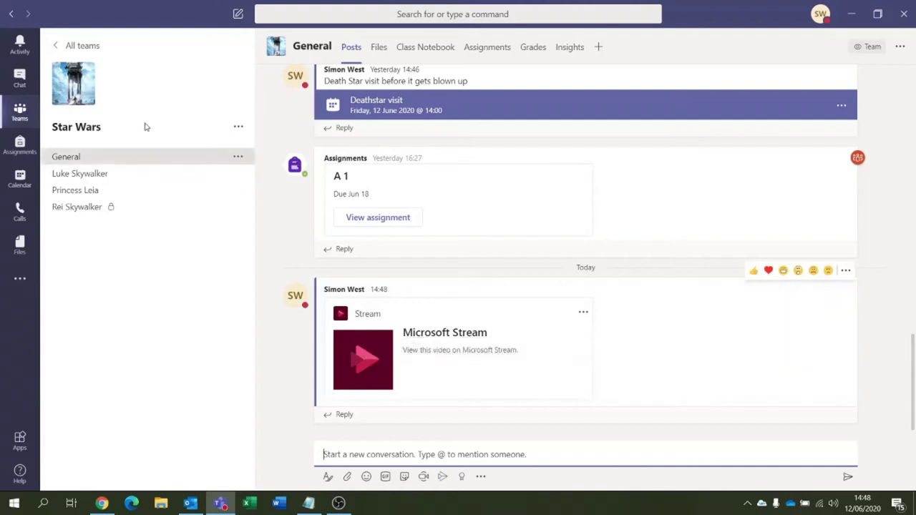
click(363, 360)
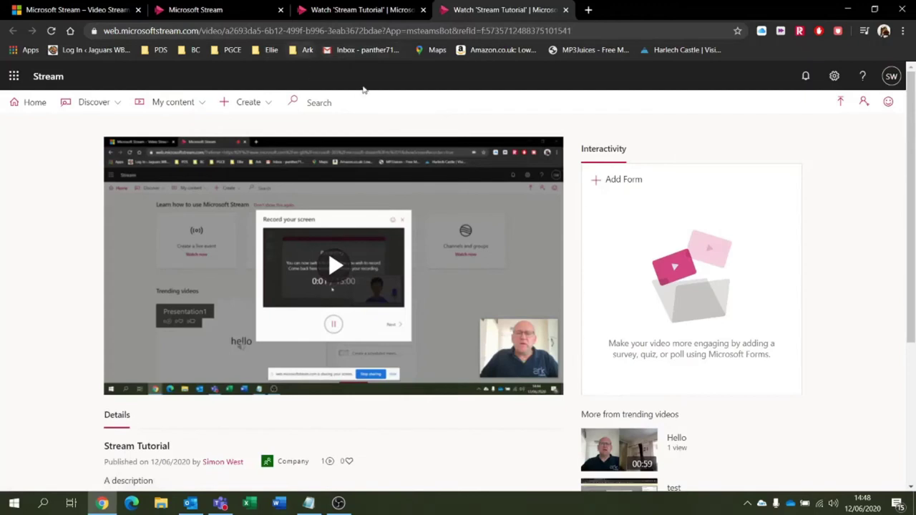
Step: Close Chrome and confirm Leave on the 'Leave site?' prompt
click(908, 8)
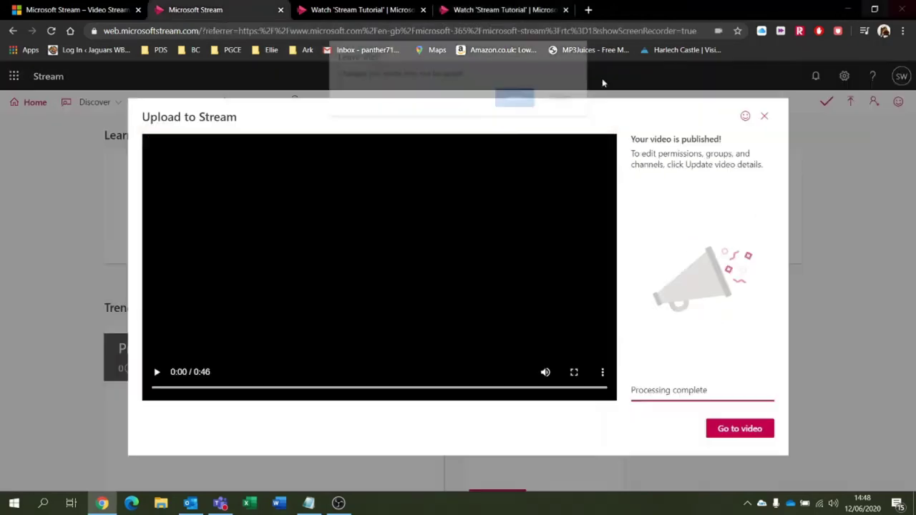
click(521, 105)
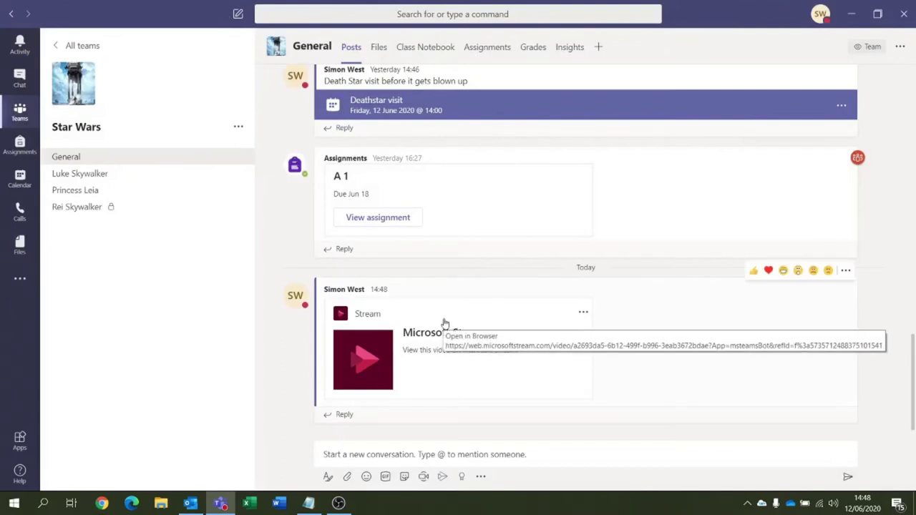
Step: In a new incognito Chrome window, go to Teams and sign in with the saved pupil account
right_click(101, 504)
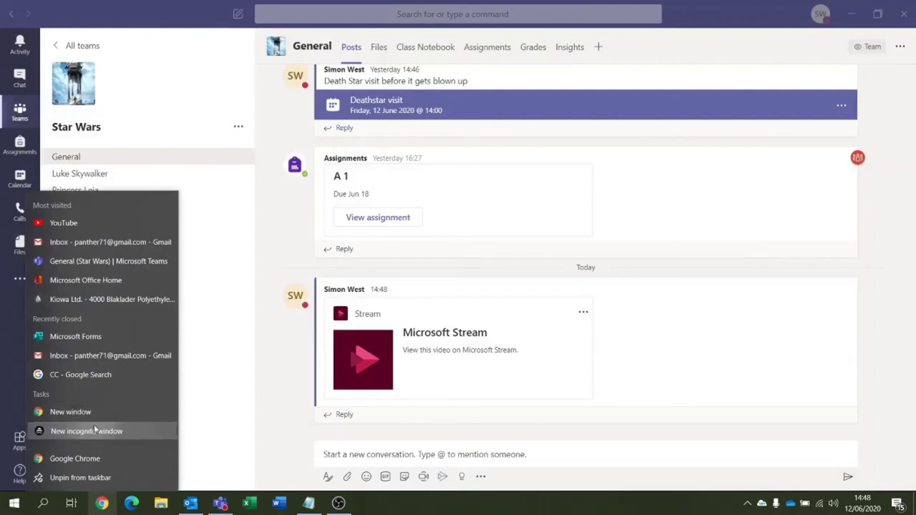
click(97, 412)
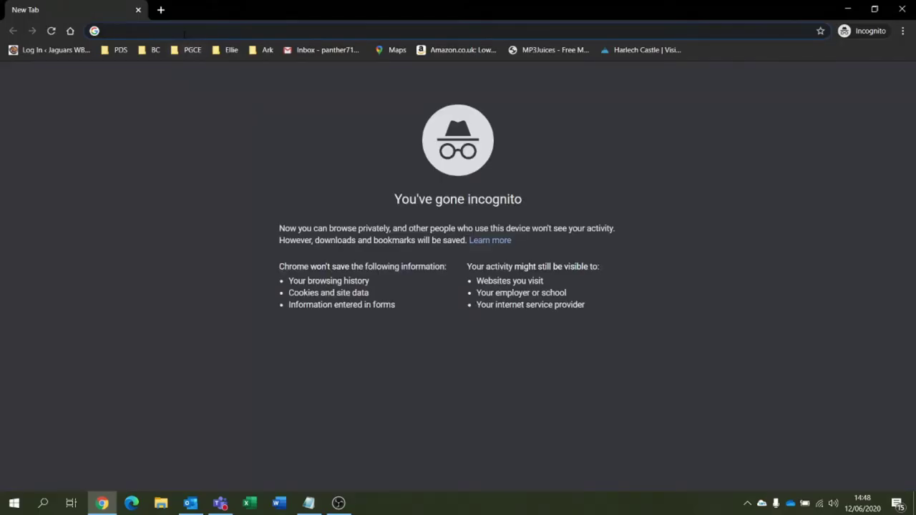
text(team)
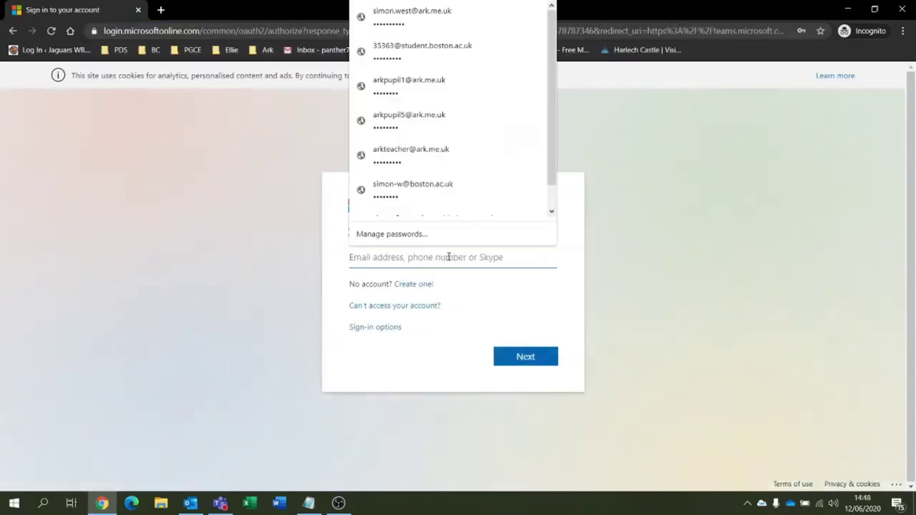
click(425, 87)
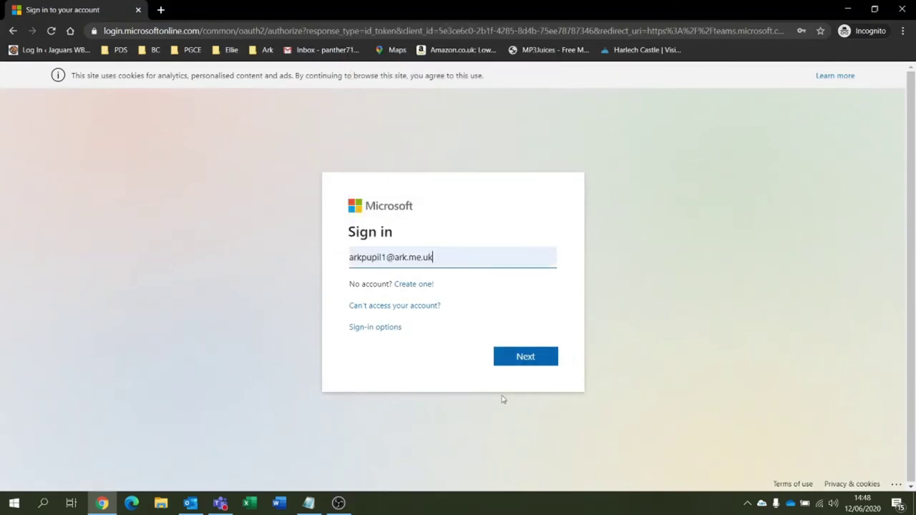
click(525, 363)
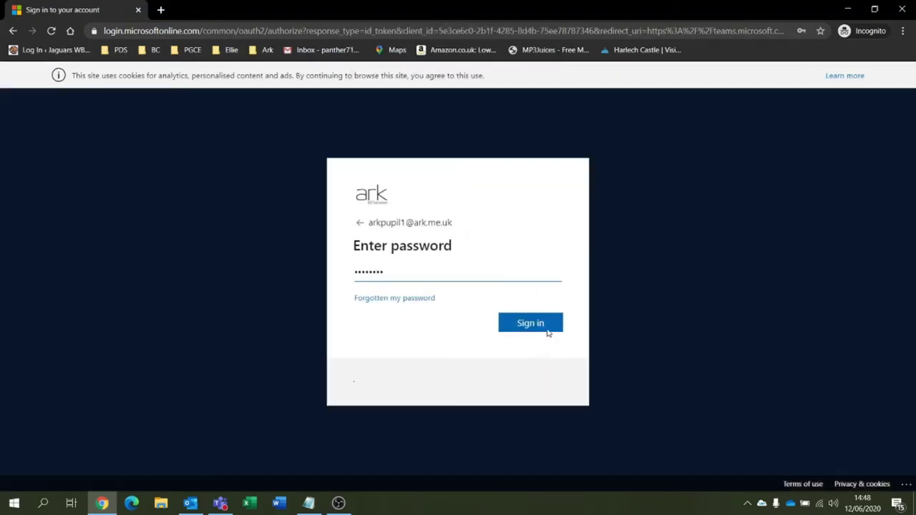
click(546, 329)
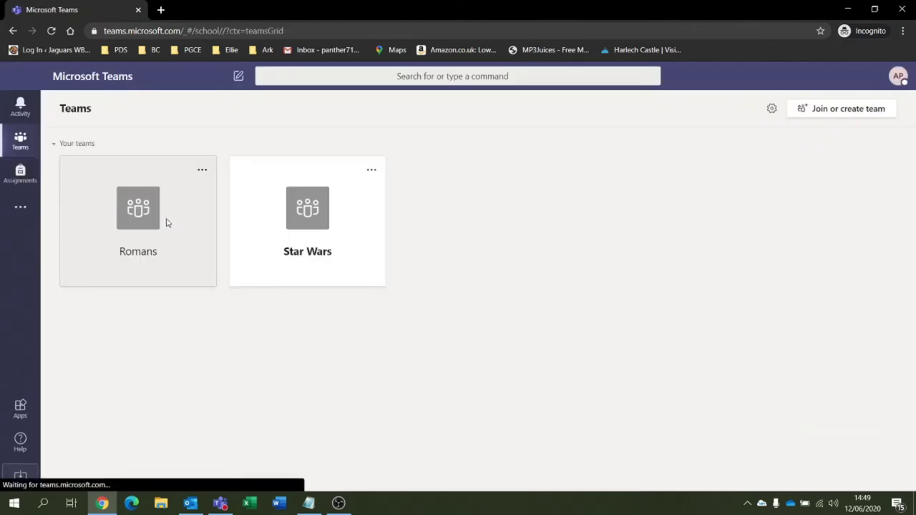
Step: Open the Star Wars team as the pupil and dismiss the desktop notifications prompt
click(315, 227)
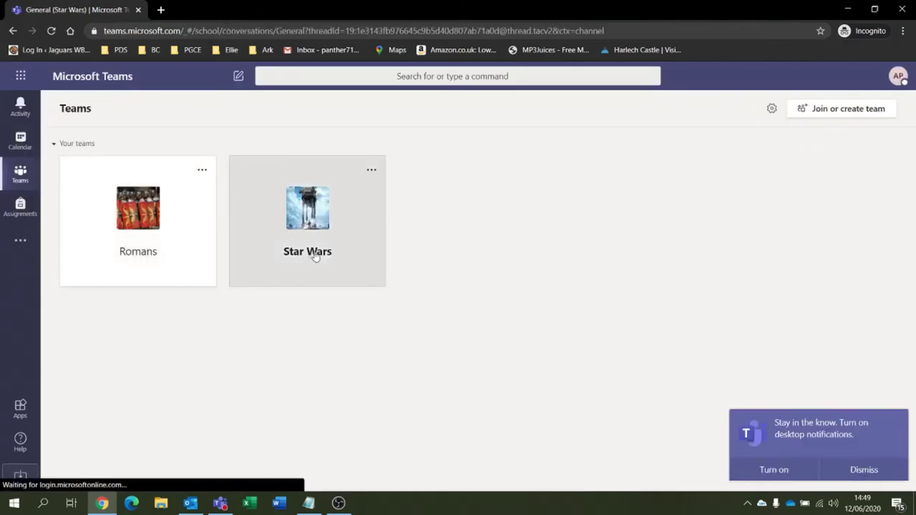
click(845, 470)
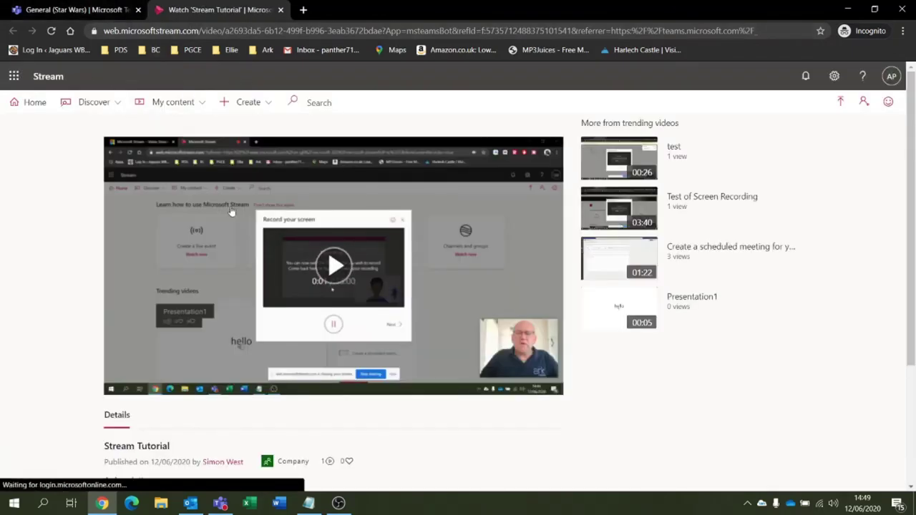
Step: Play Stream Tutorial, pause it at 0:05, and switch back to the Teams desktop app
click(334, 266)
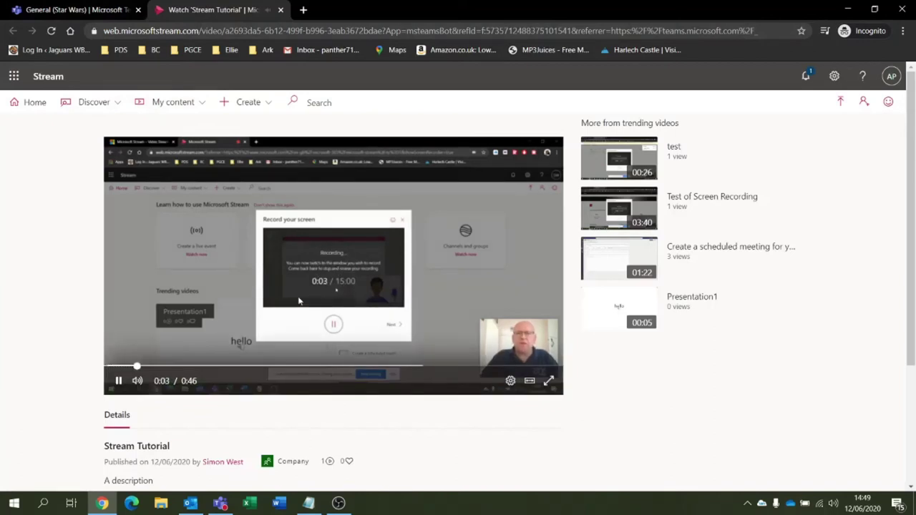
click(118, 381)
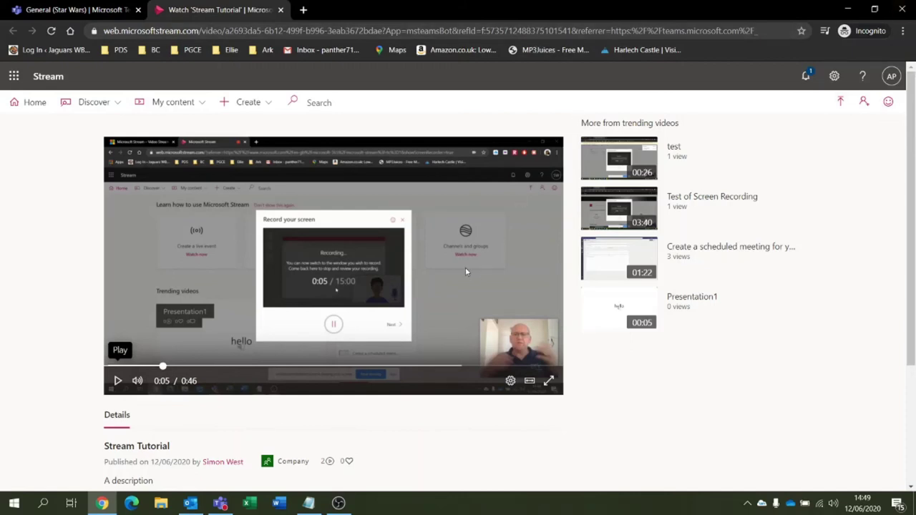
key(alt+Tab)
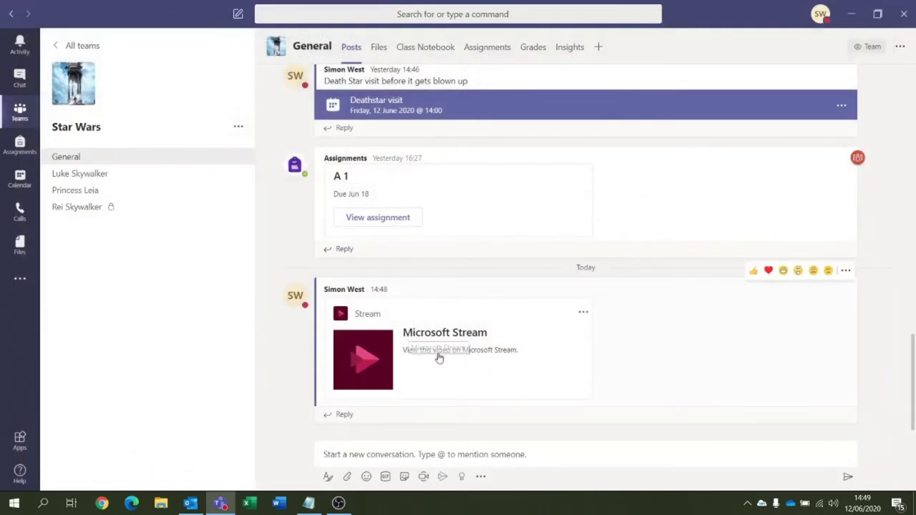
scroll(653, 384, up, 3)
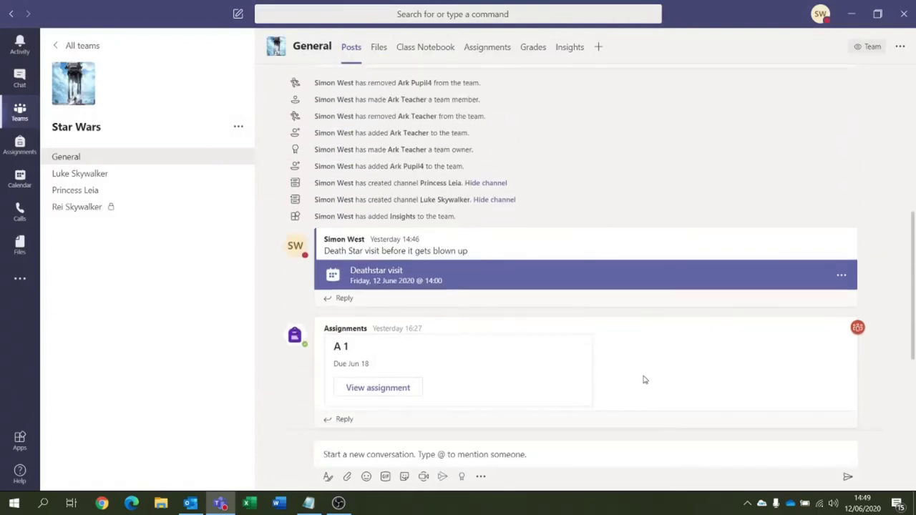
scroll(644, 380, down, 2)
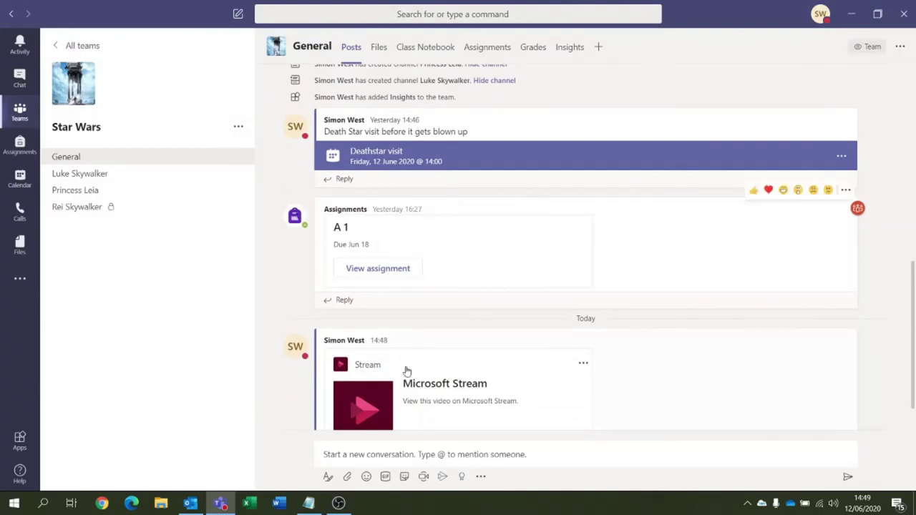
scroll(408, 366, down, 1)
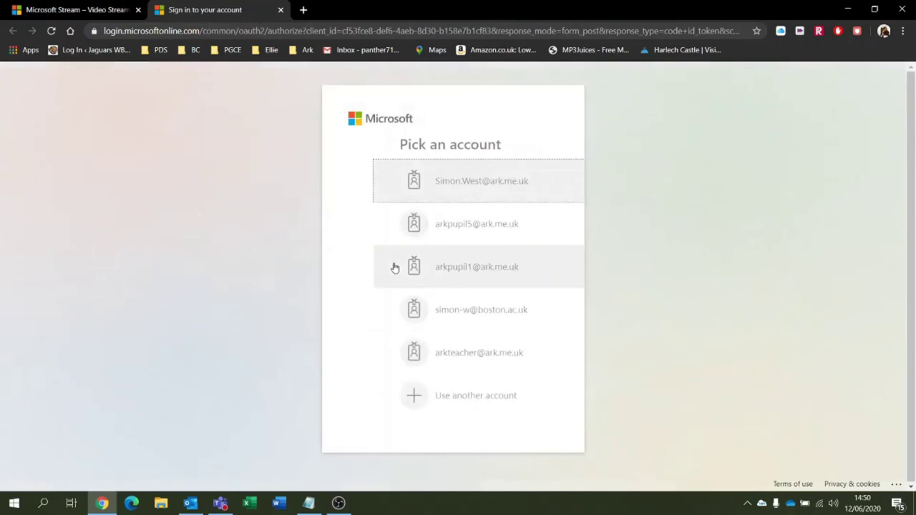
Step: Choose the teacher's account on the Pick an account page to sign in to Stream
click(466, 201)
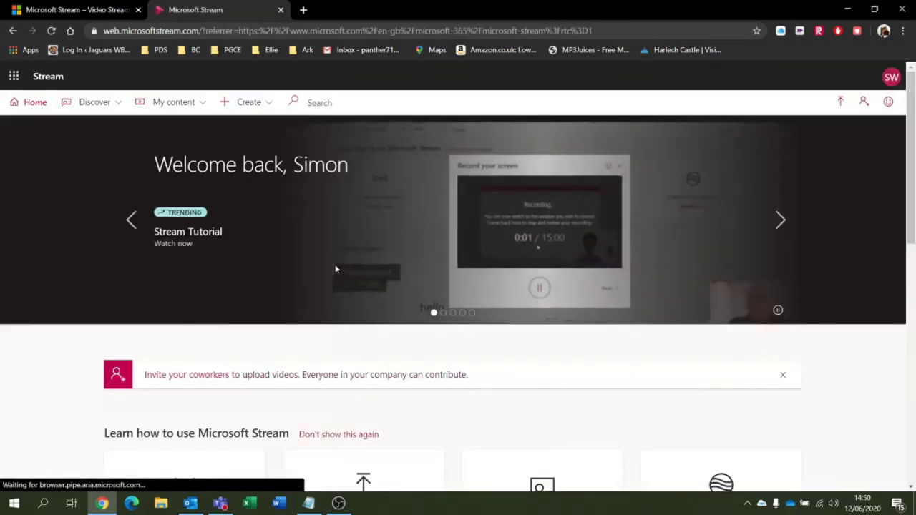
Step: Open the teacher's test video from My content > Videos and pause it near the start
click(190, 106)
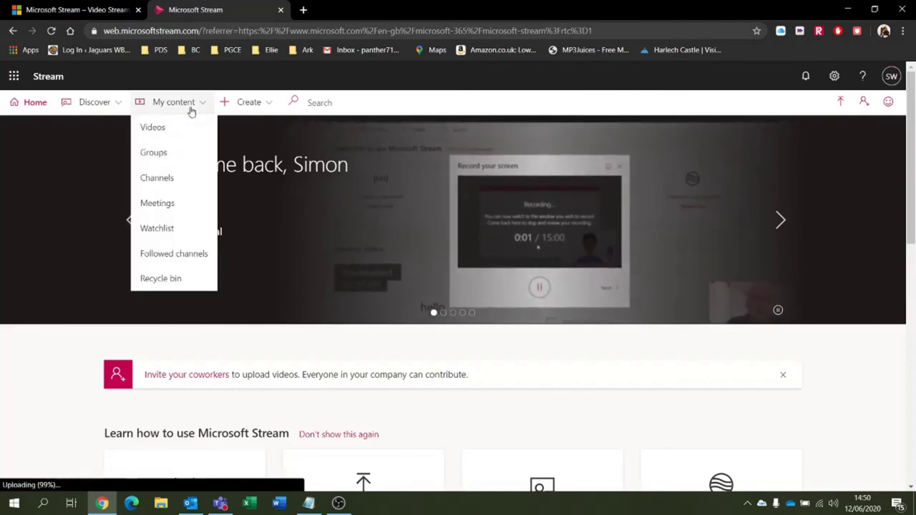
click(156, 128)
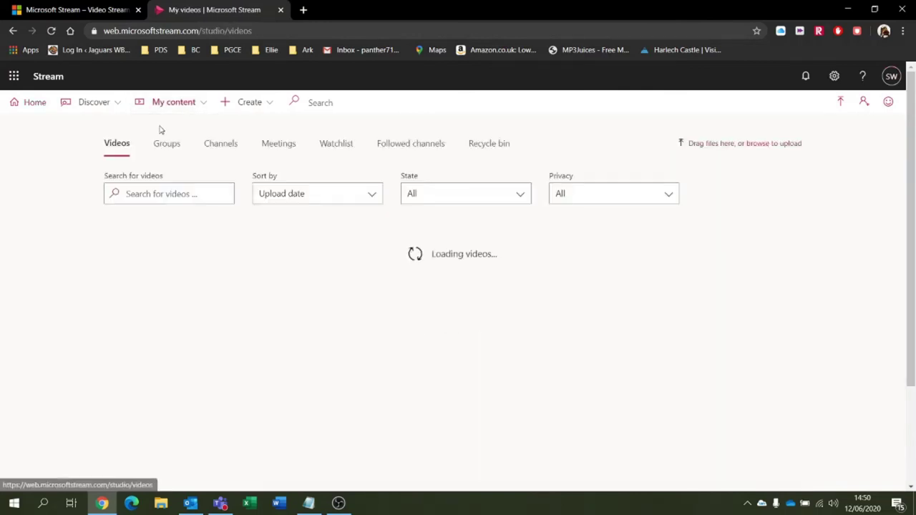
scroll(293, 301, down, 3)
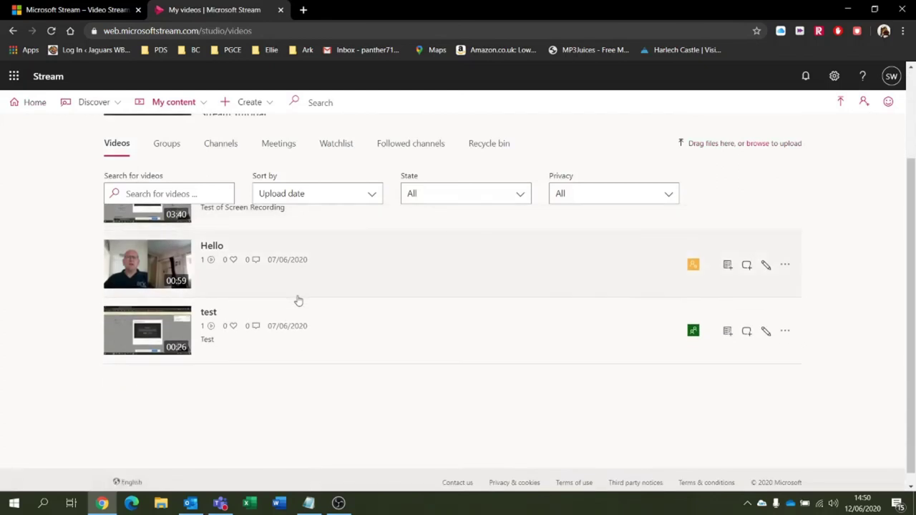
scroll(299, 309, up, 2)
scroll(298, 310, up, 1)
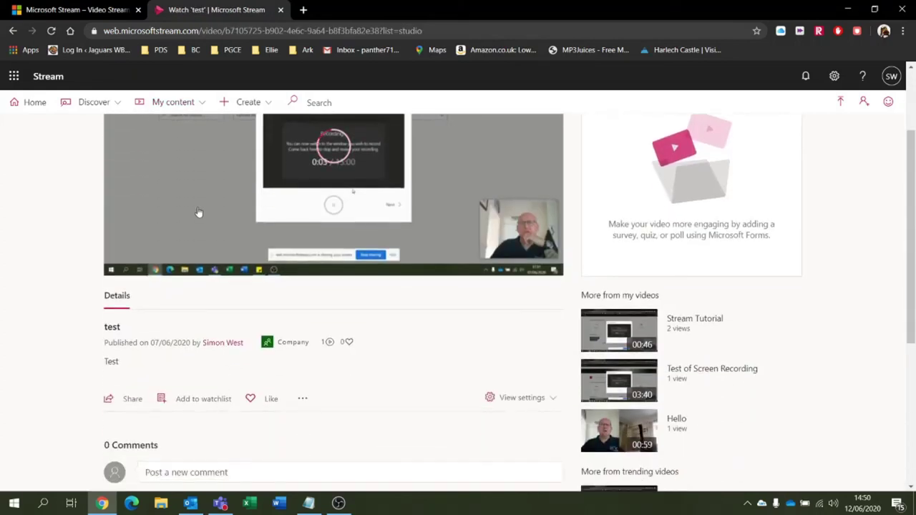
click(119, 263)
scroll(212, 317, down, 3)
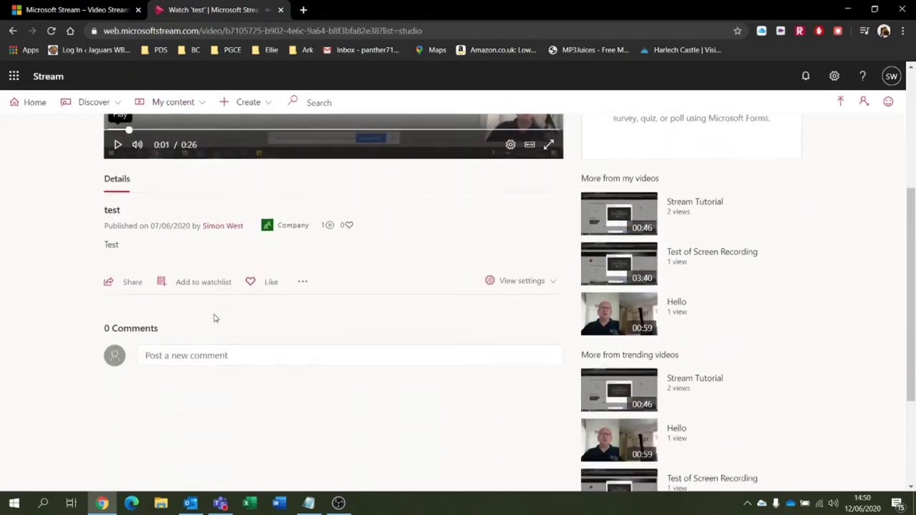
scroll(210, 307, up, 2)
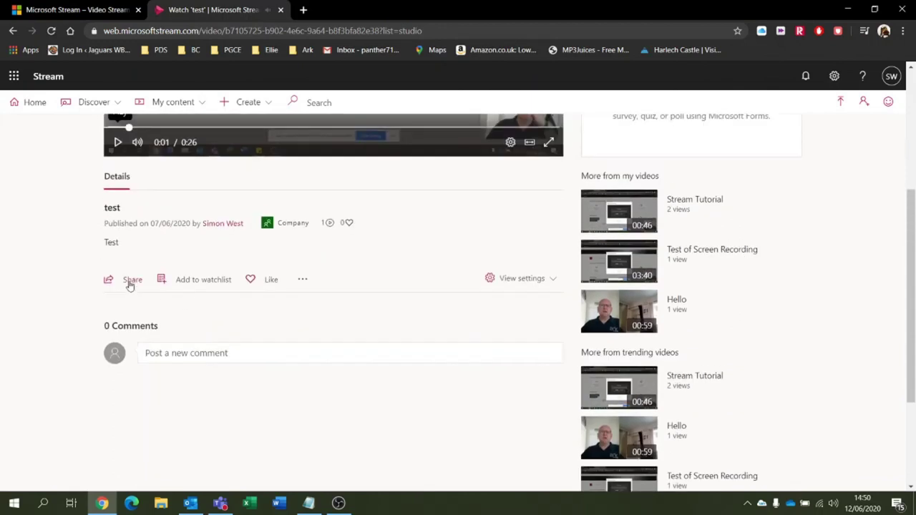
Step: Review the test video's share options, close them, and minimise Chrome
click(129, 284)
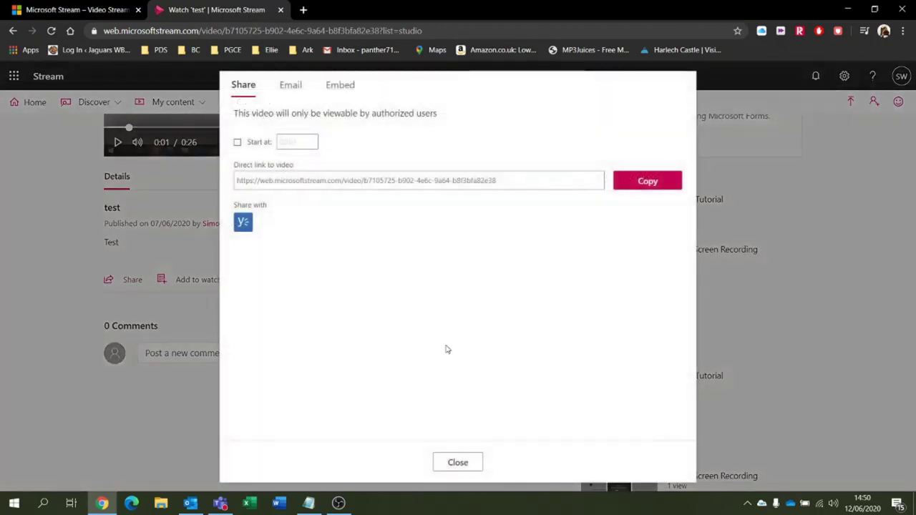
click(458, 463)
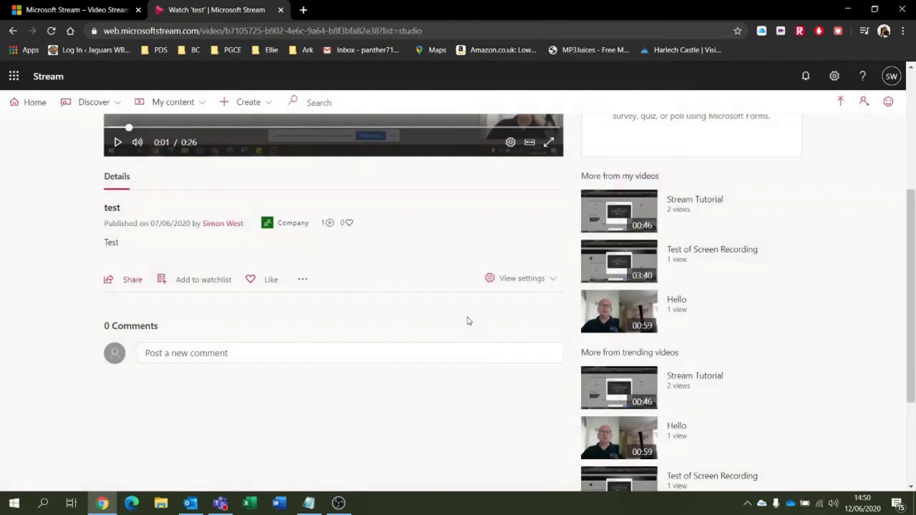
scroll(467, 316, up, 3)
scroll(466, 317, down, 4)
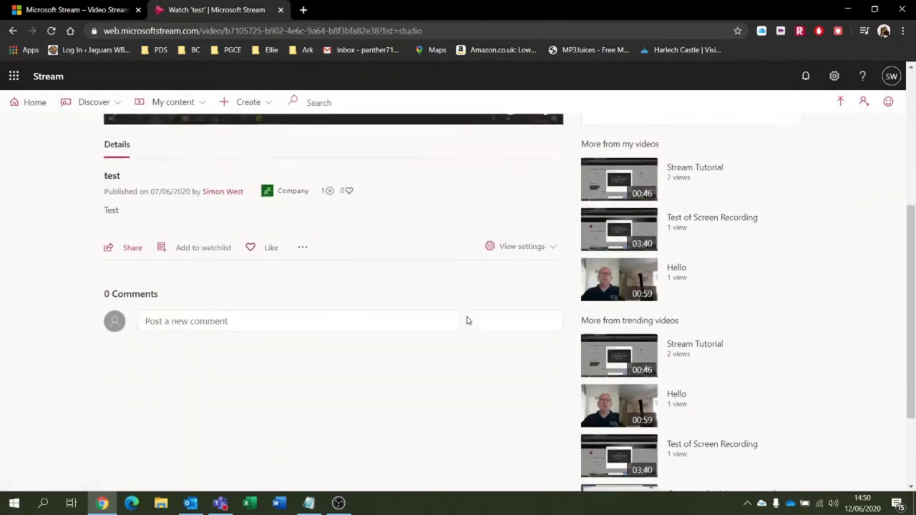
scroll(476, 325, down, 2)
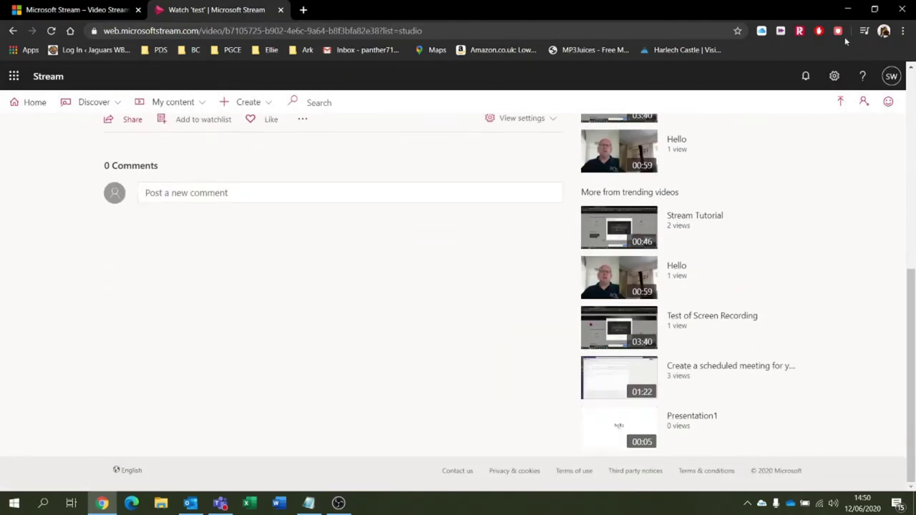
click(858, 9)
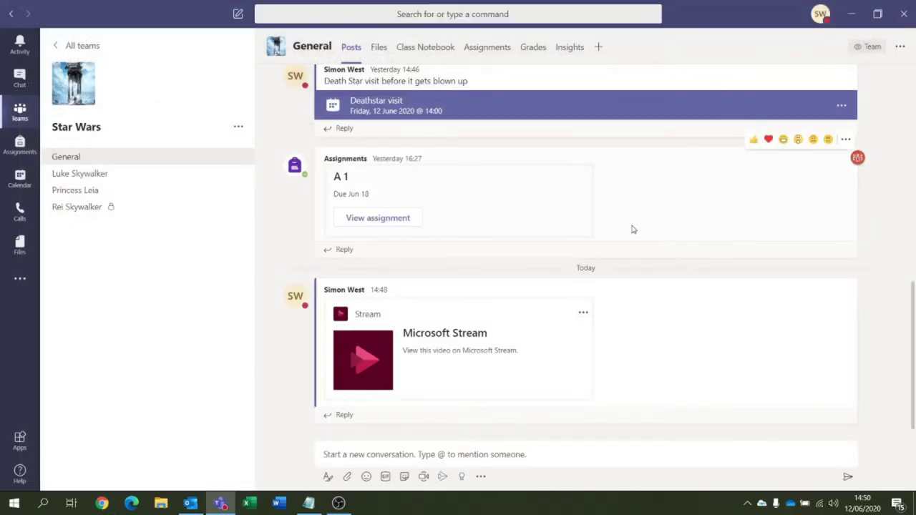
Step: Return from the Star Wars channel to the All teams overview of five teams
click(79, 46)
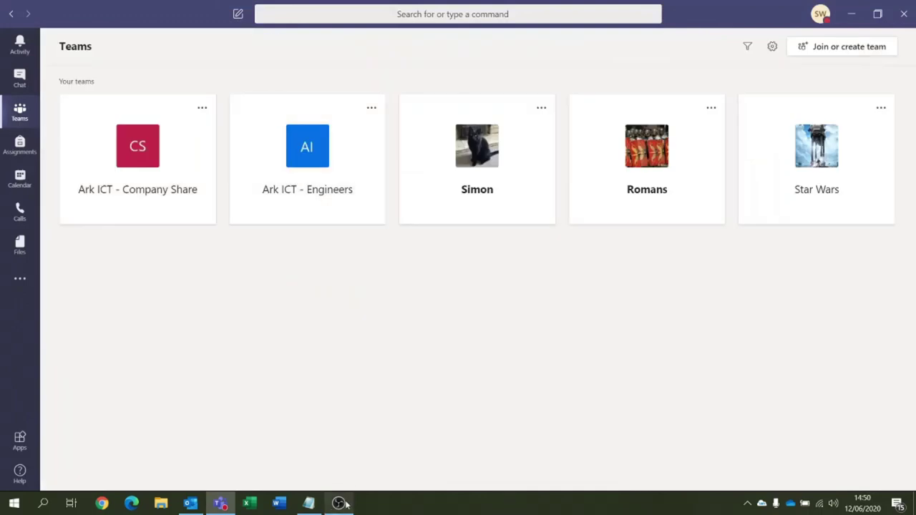
mouse_move(343, 506)
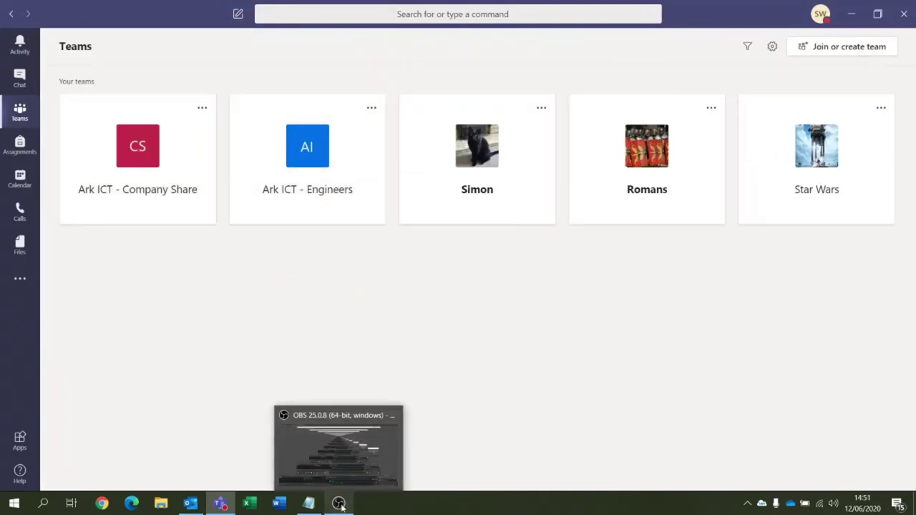